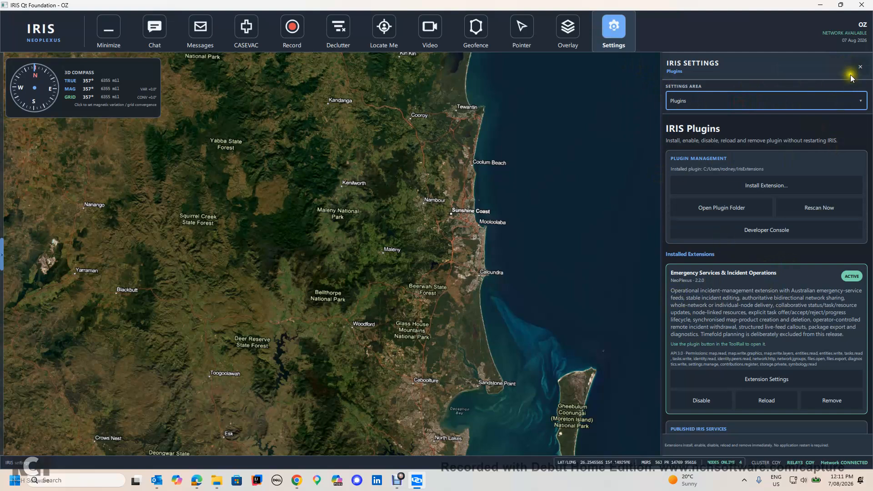
Close the settings panel and open the Emergency Services & Incident Operations extension panel.
click(859, 66)
mouse_move(2, 343)
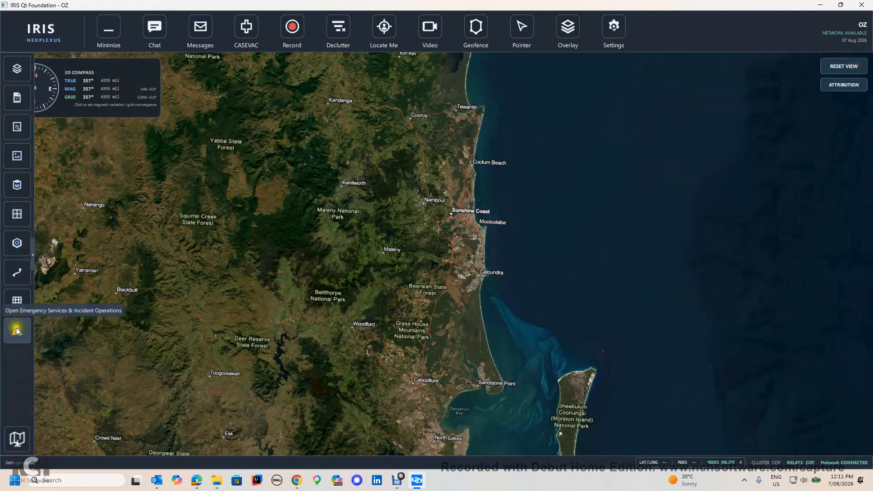
click(18, 331)
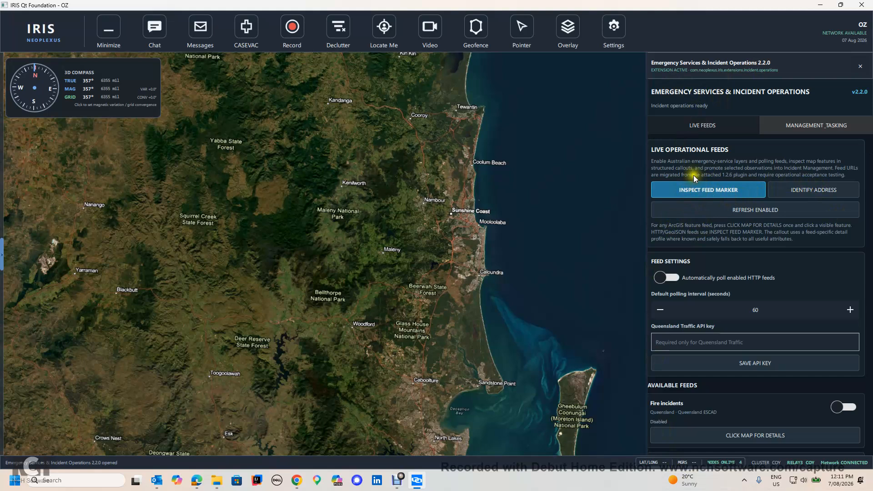
Switch between the Management Tasking and Live Feeds tabs and browse the full list of available live feeds.
click(789, 126)
click(693, 126)
scroll(670, 261, down, 5)
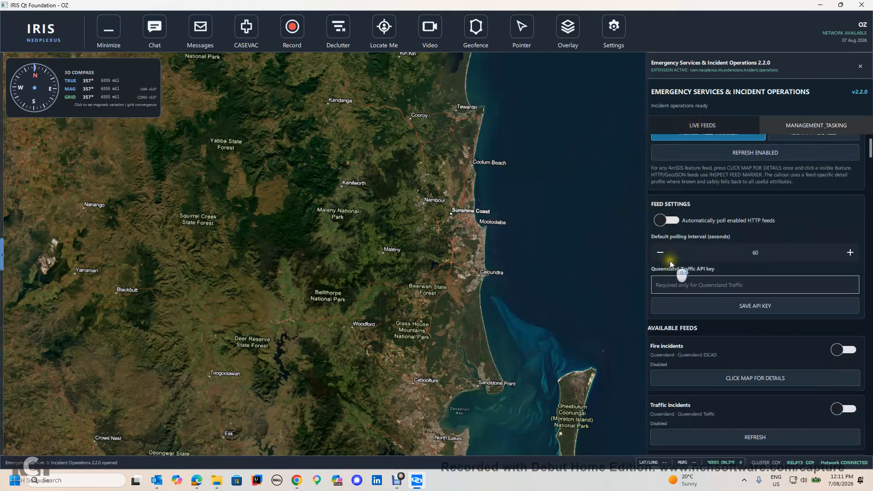
scroll(677, 271, down, 10)
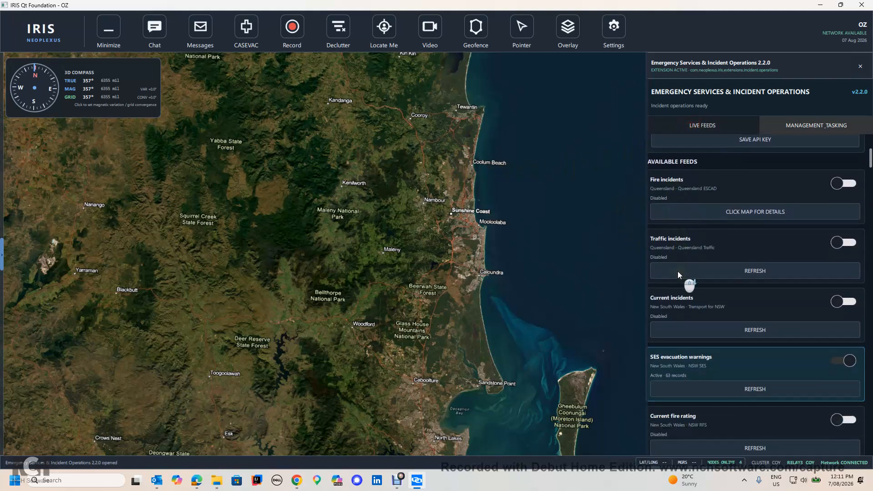
scroll(680, 275, down, 10)
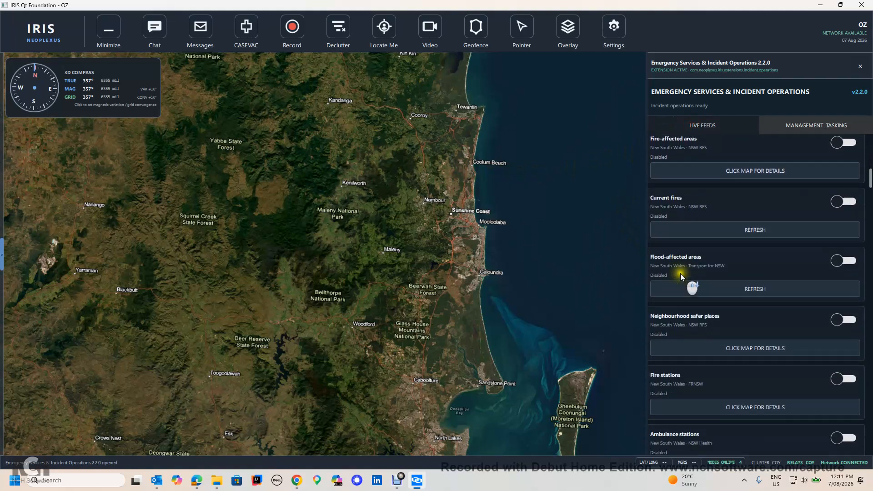
scroll(682, 279, down, 12)
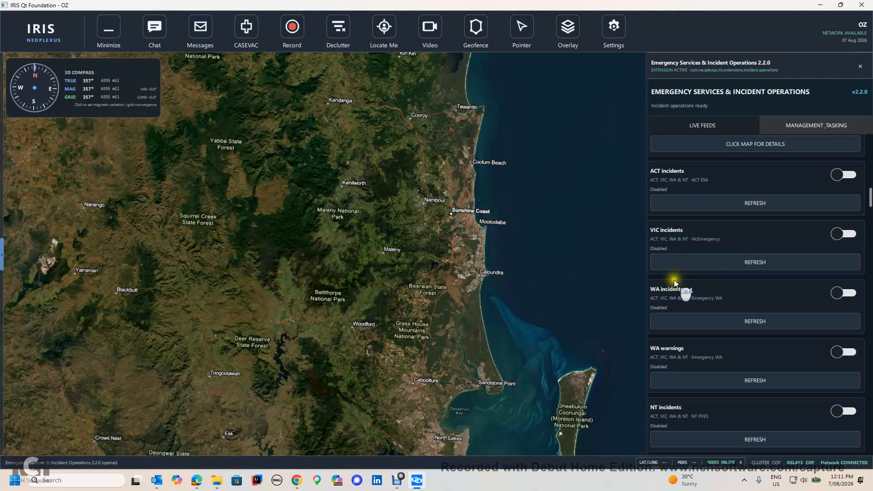
scroll(687, 314, down, 8)
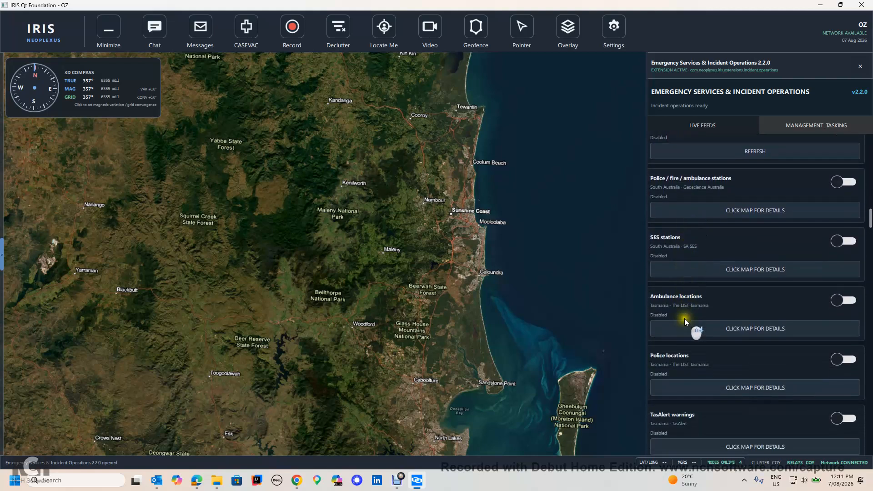
scroll(686, 320, down, 5)
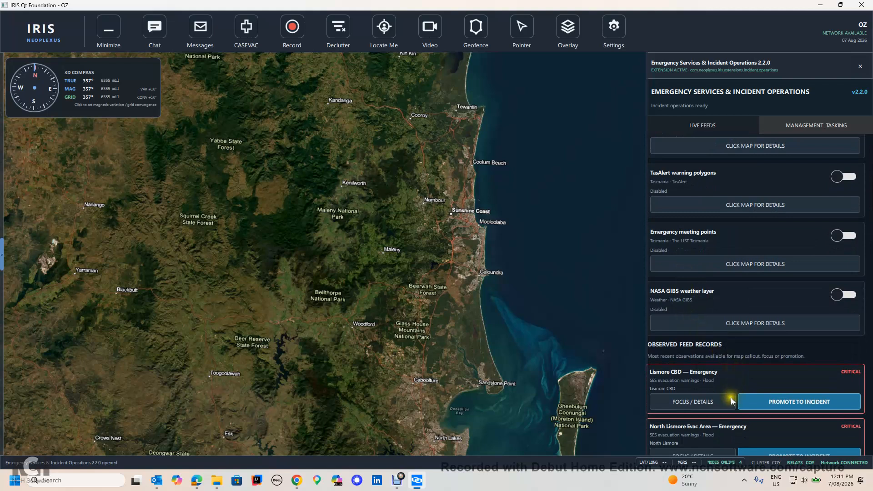
scroll(712, 366, up, 10)
scroll(712, 366, up, 12)
scroll(712, 364, up, 14)
scroll(712, 364, up, 12)
scroll(712, 363, up, 6)
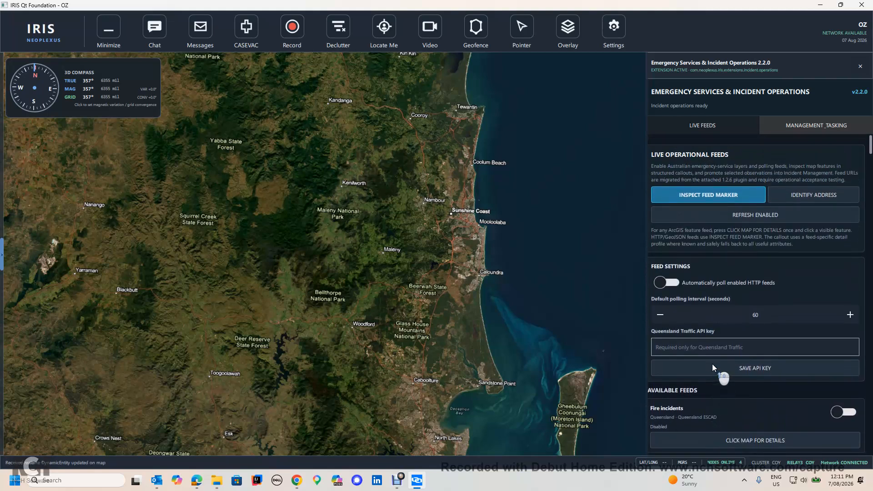
Enable the Queensland Fire incidents feed.
scroll(710, 378, down, 1)
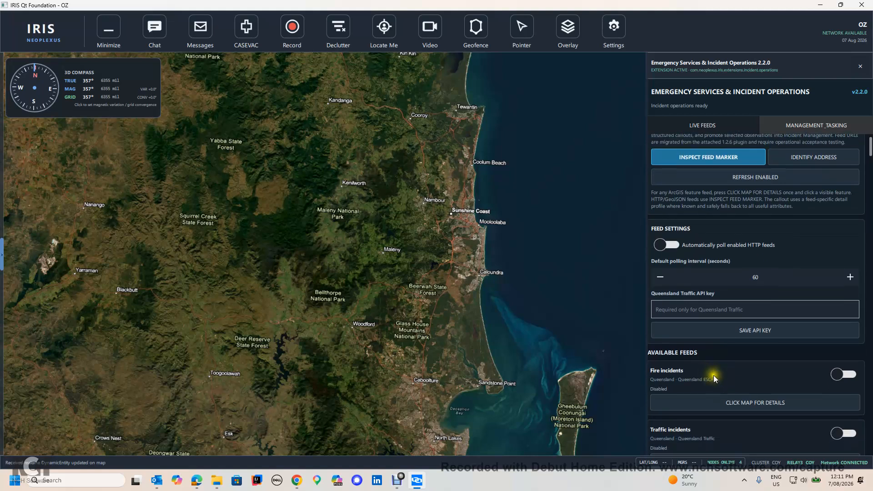
scroll(650, 367, down, 1)
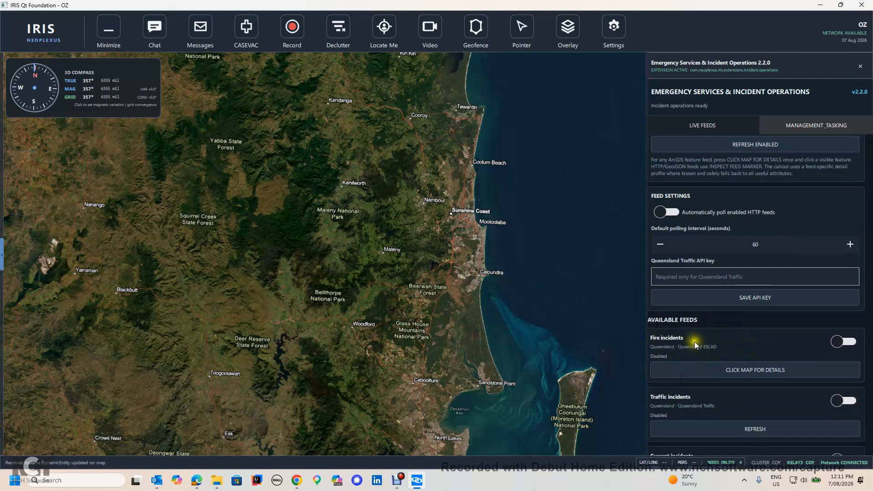
click(848, 341)
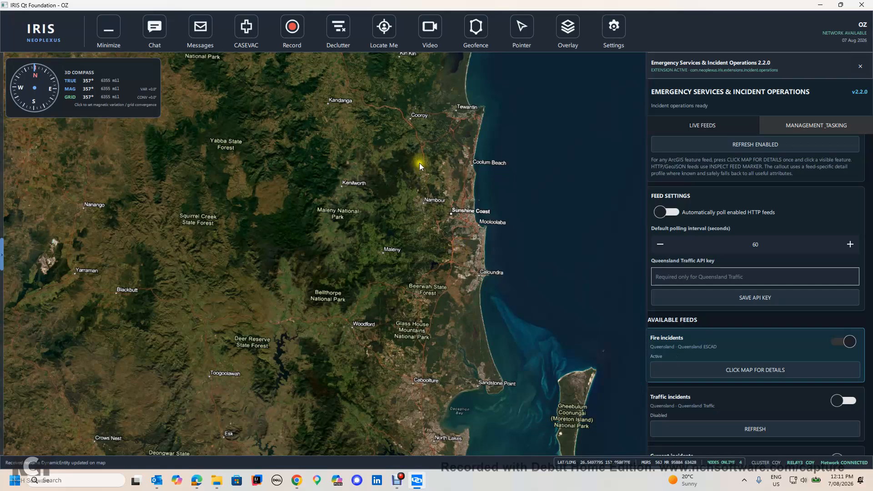
Open the map details for the Nerang rescue road crash fire incident near the Gold Coast, then close the callout.
scroll(419, 165, down, 4)
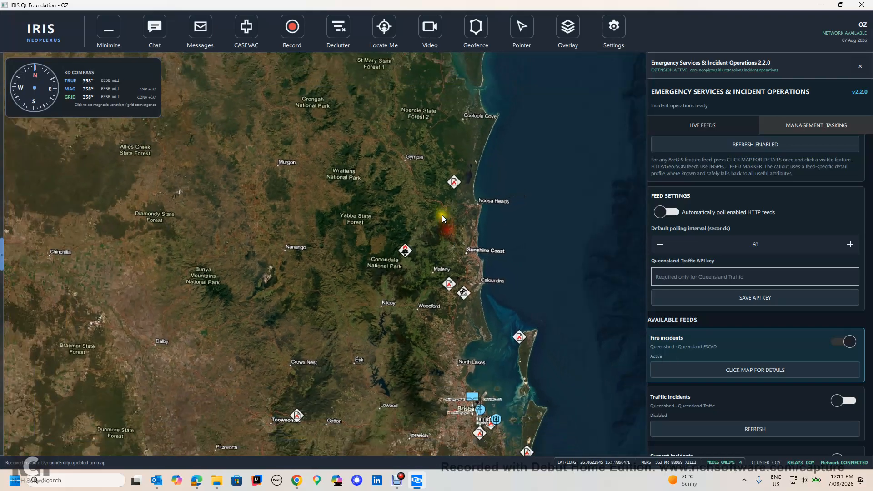
scroll(441, 215, down, 3)
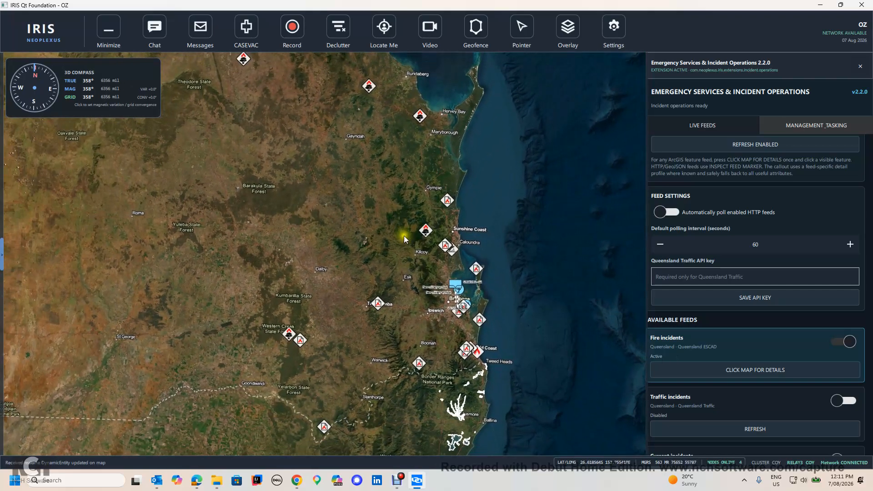
scroll(435, 273, up, 5)
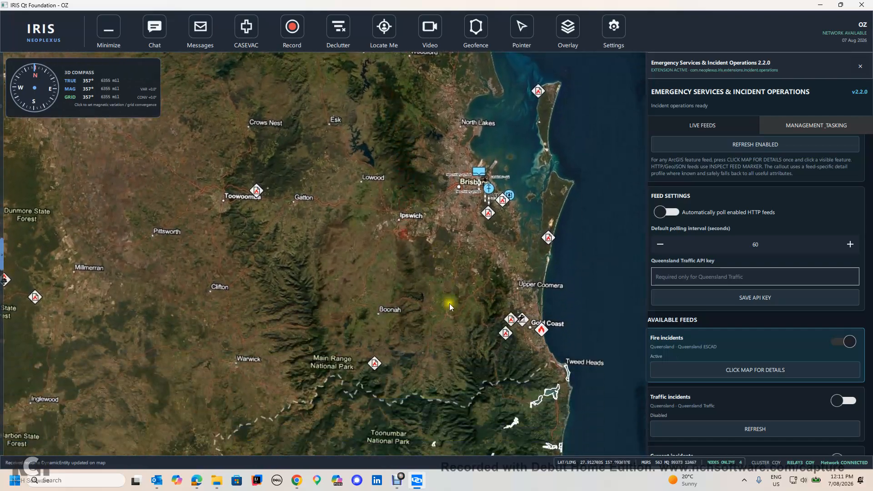
drag(449, 304, 414, 275)
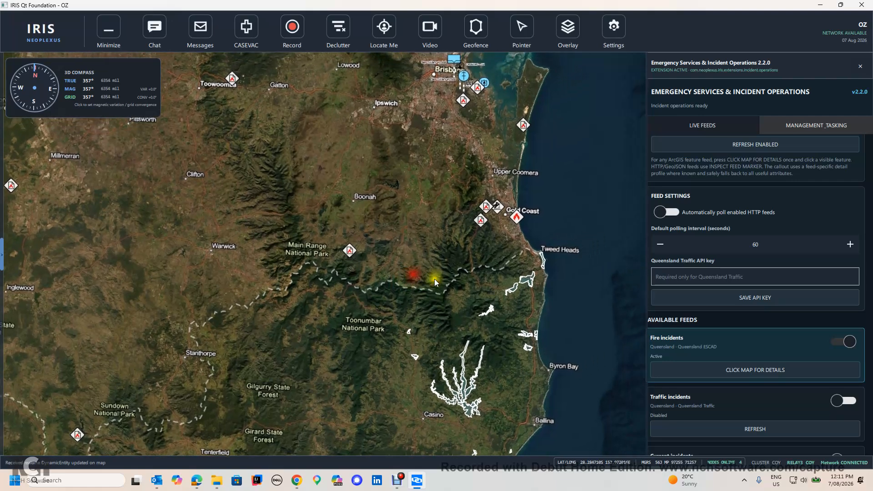
scroll(467, 265, up, 2)
drag(470, 250, 456, 280)
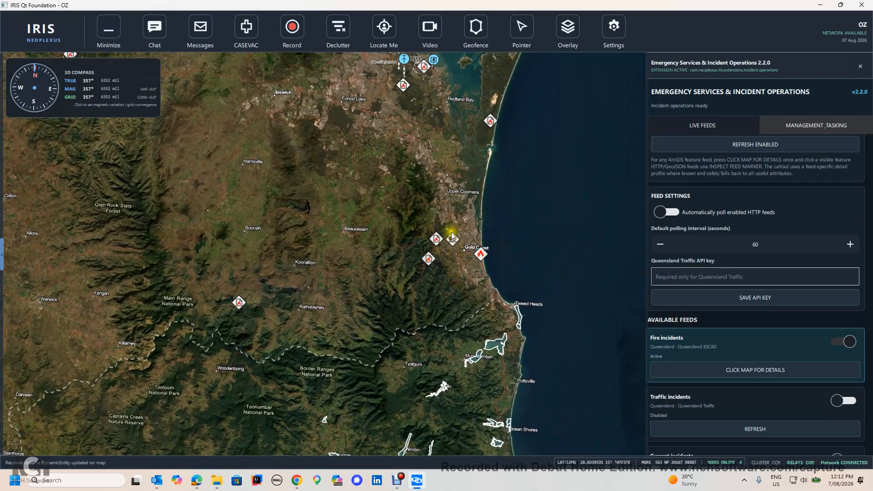
click(729, 369)
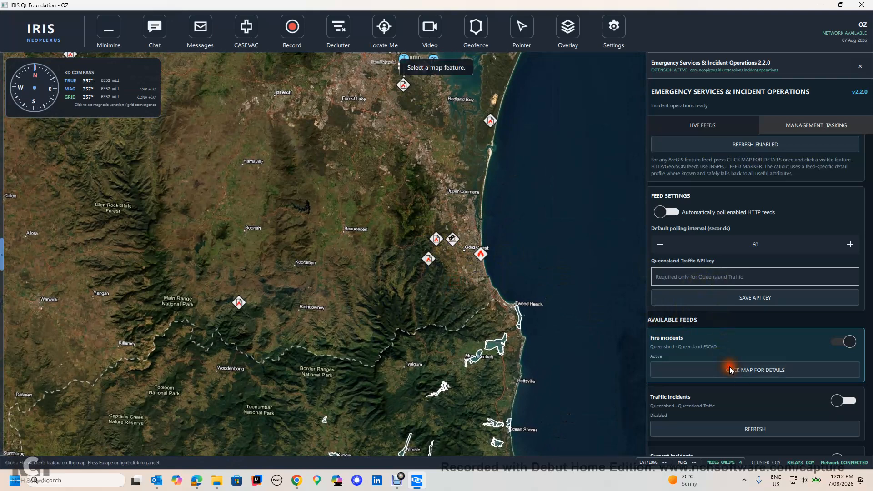
click(452, 238)
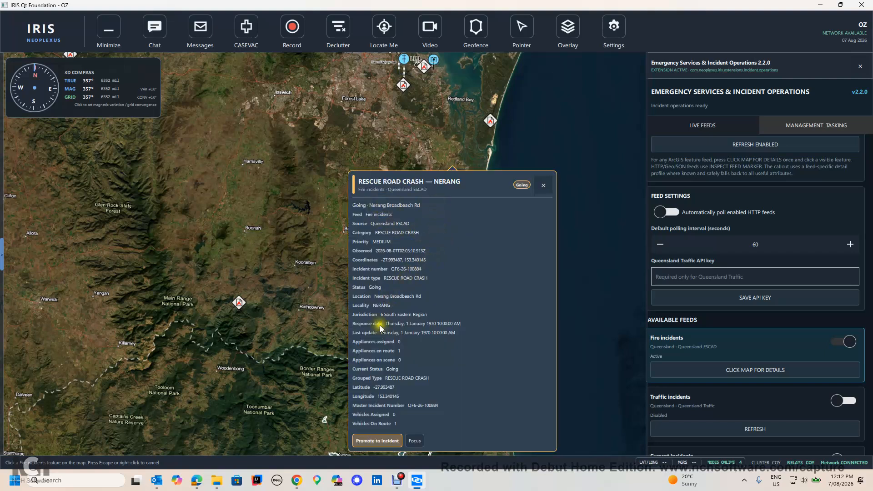
click(543, 187)
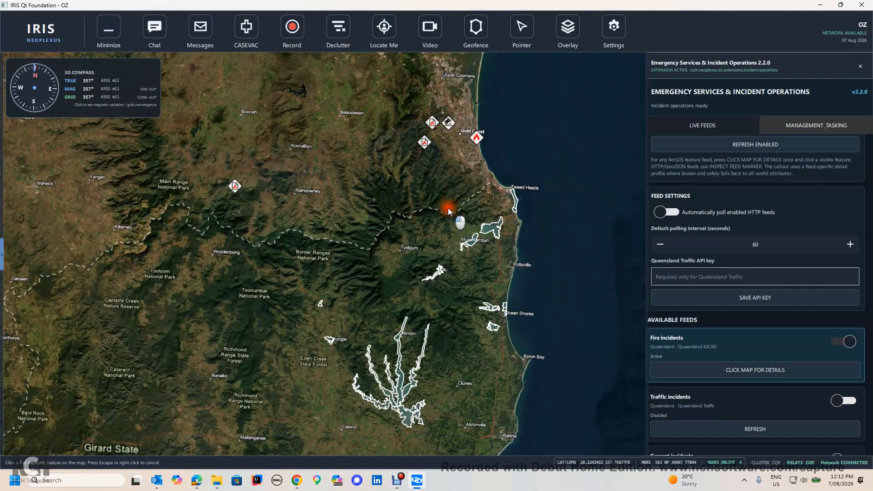
Toggle the SES evacuation warnings feed off and on again.
scroll(621, 294, down, 5)
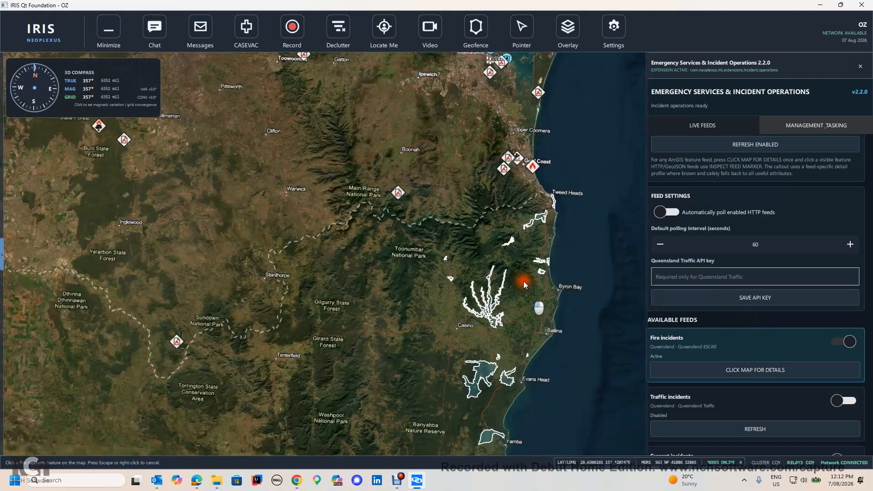
scroll(781, 356, down, 2)
scroll(781, 356, down, 2)
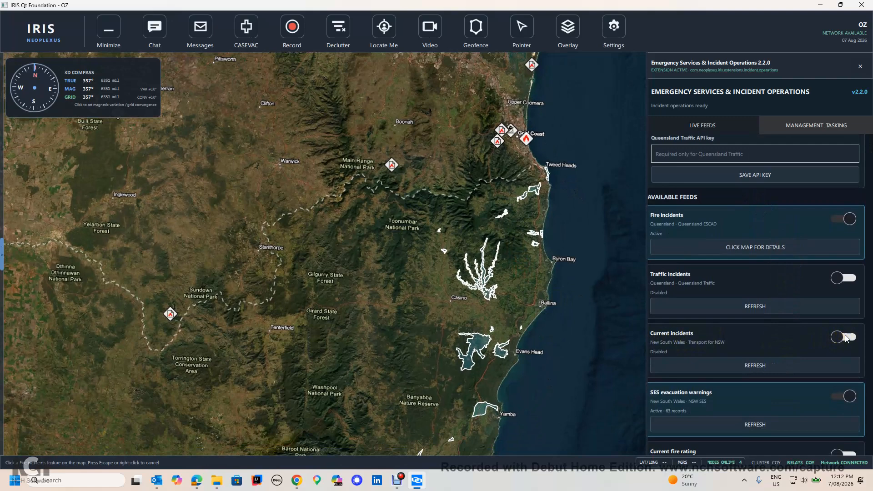
scroll(833, 359, down, 3)
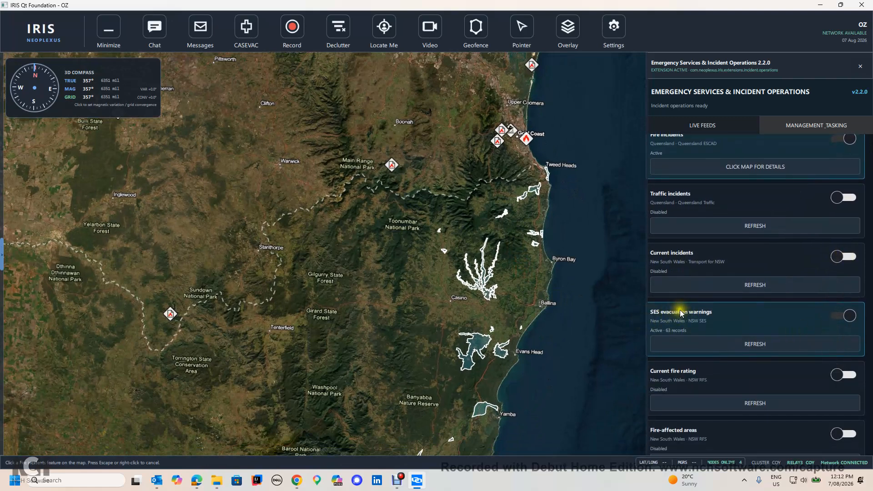
click(836, 316)
click(835, 316)
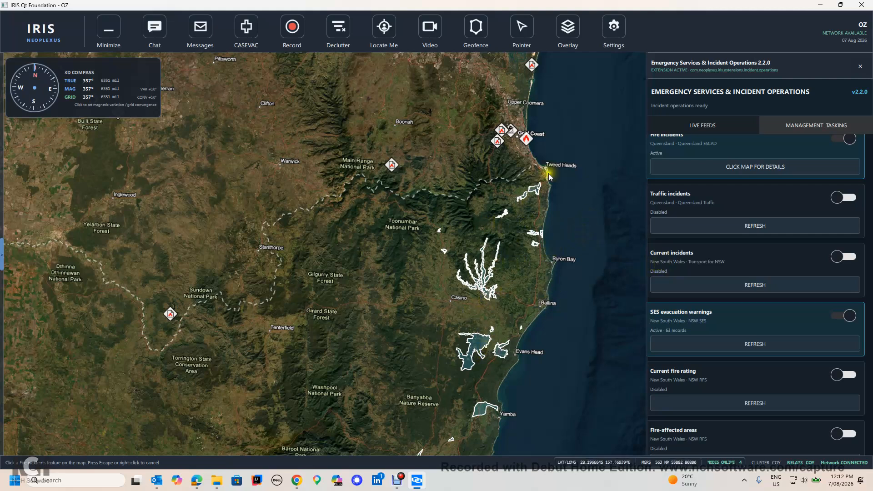
Inspect the Bungawalbin A flood warning polygon with Inspect Feed Marker and close its details callout.
scroll(718, 145, up, 3)
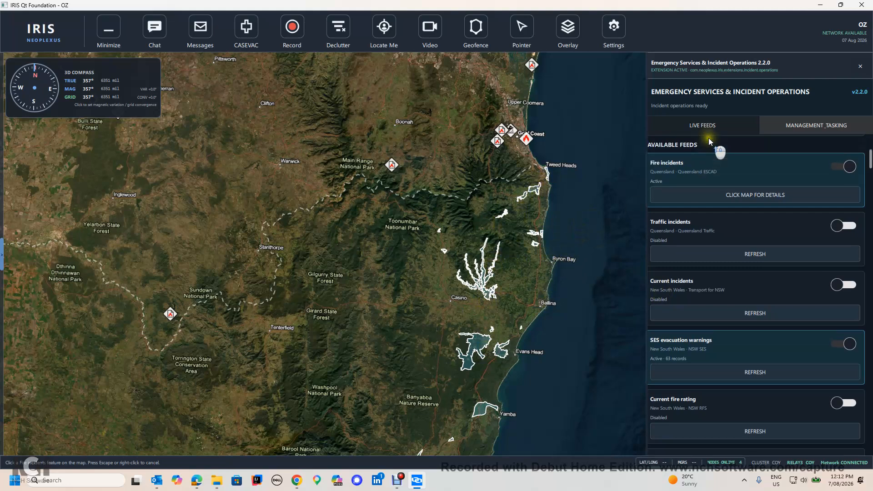
scroll(709, 138, up, 5)
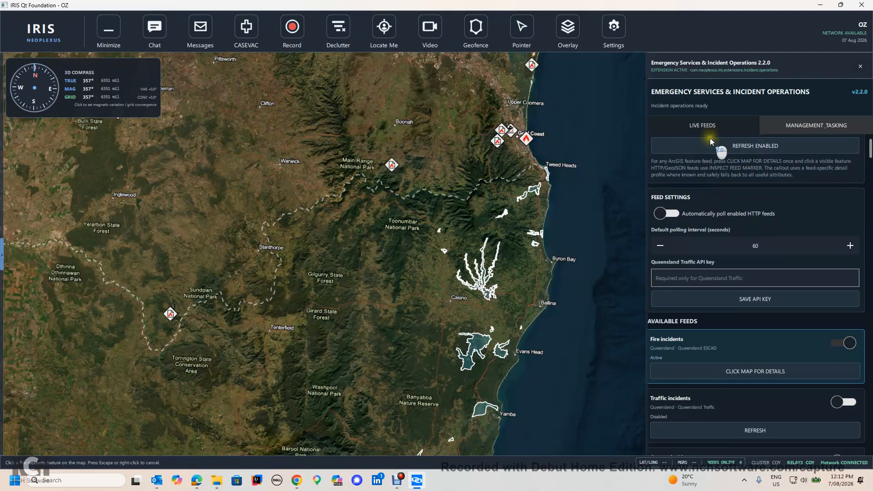
click(696, 190)
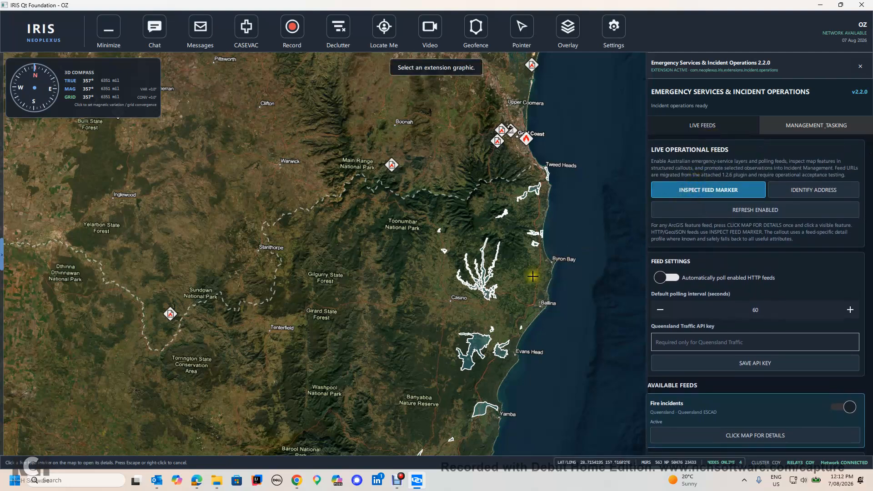
click(477, 342)
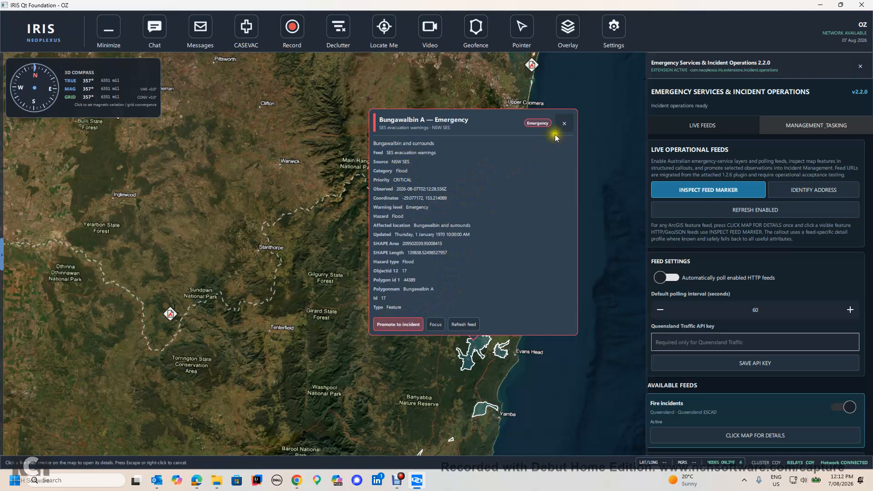
click(563, 123)
Disable the SES evacuation warnings feed.
scroll(730, 293, down, 1)
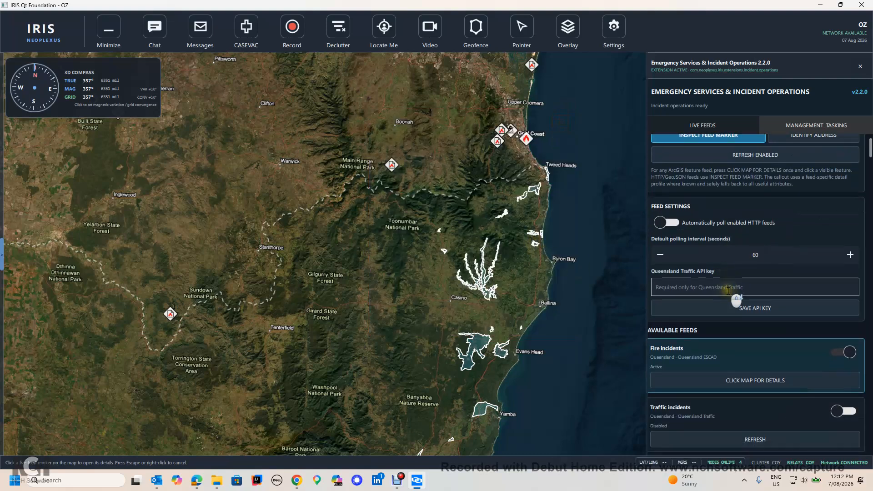
scroll(727, 288, down, 5)
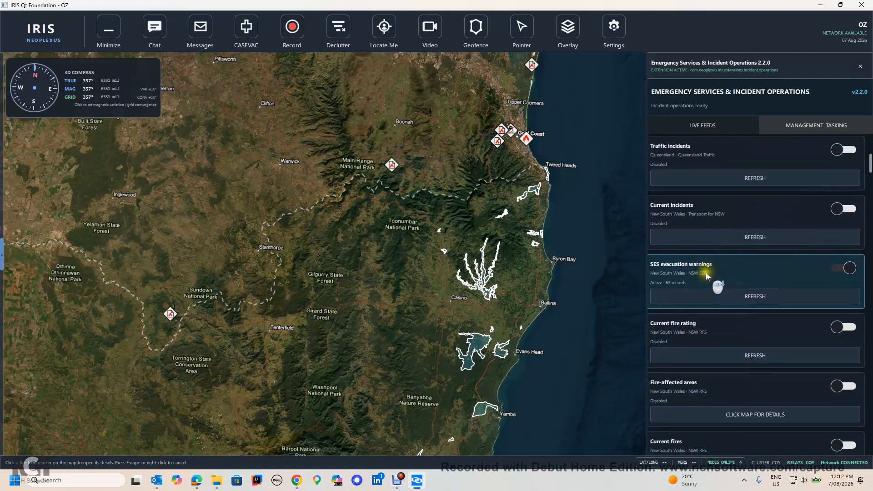
click(835, 270)
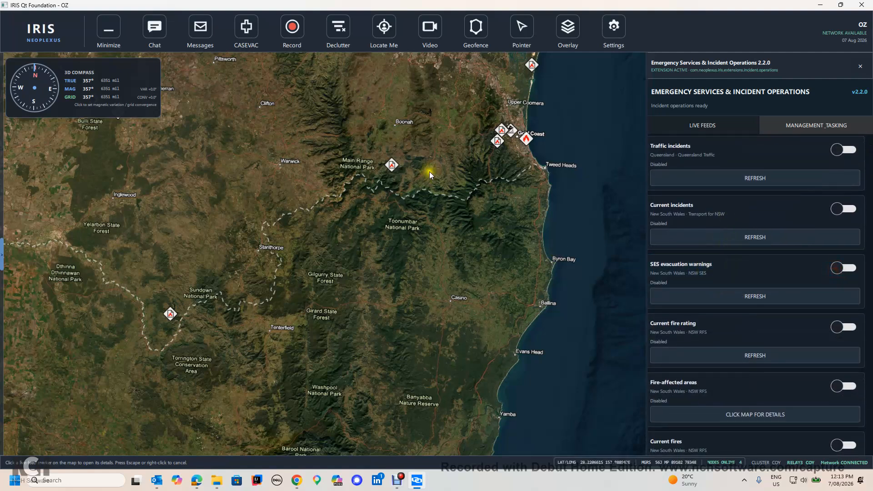
Open the details of the Nerang rescue road crash marker near the Gold Coast and promote it to an incident.
scroll(456, 135, up, 5)
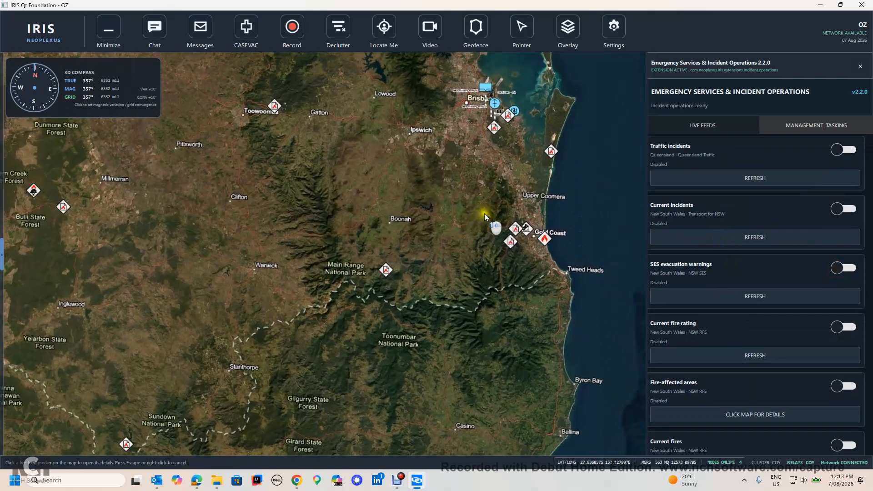
scroll(551, 220, up, 5)
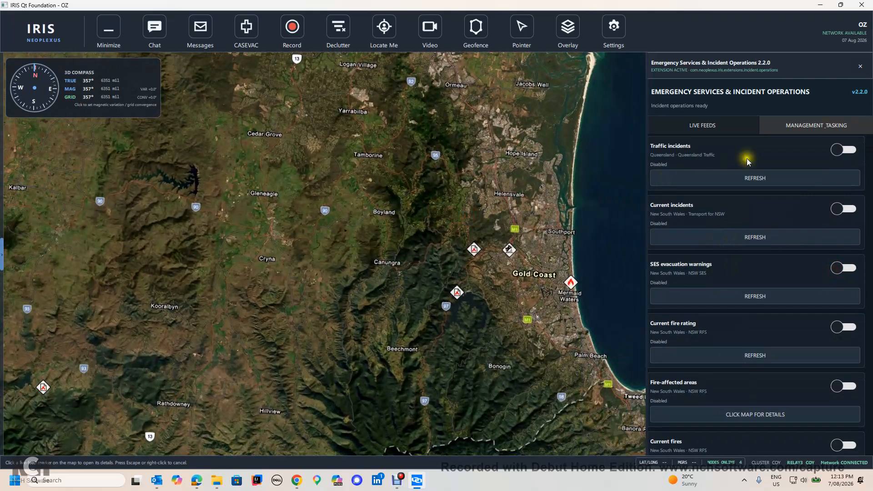
drag(504, 224, 482, 223)
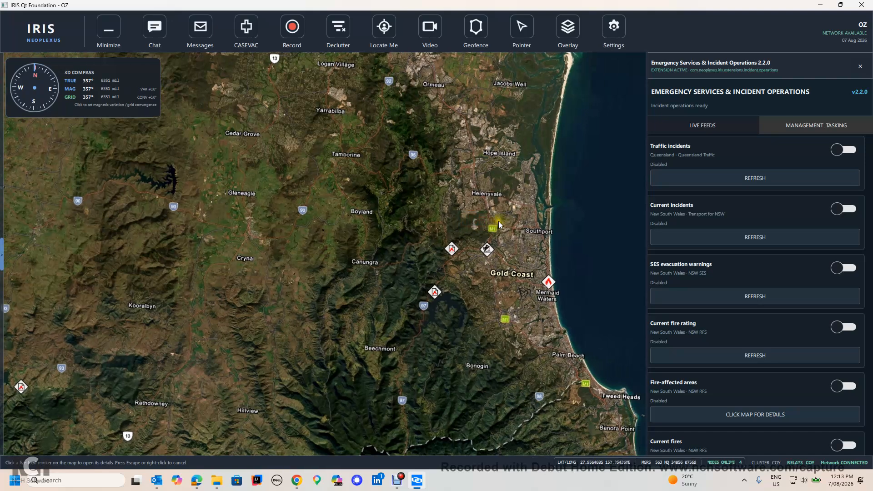
scroll(485, 254, up, 3)
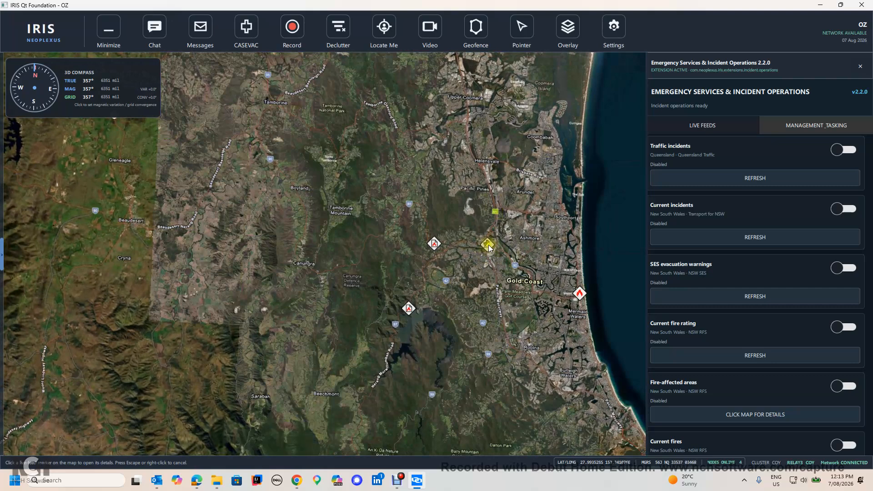
scroll(694, 192, up, 3)
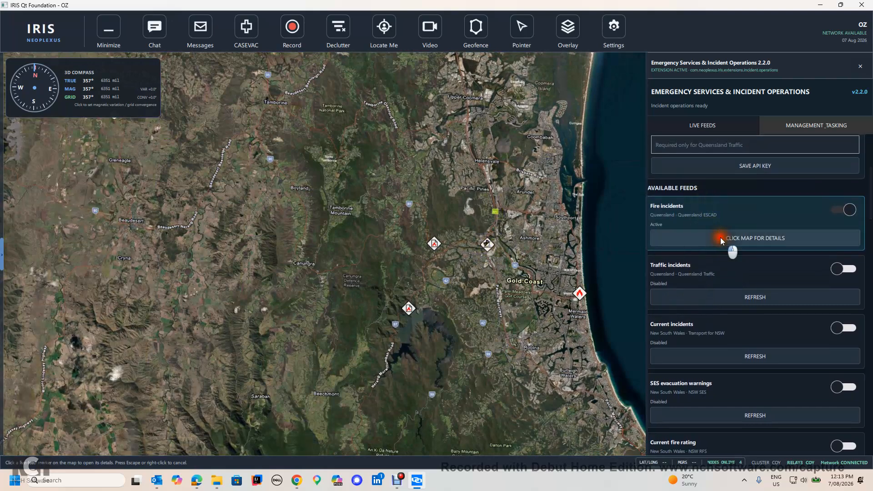
click(720, 237)
click(486, 244)
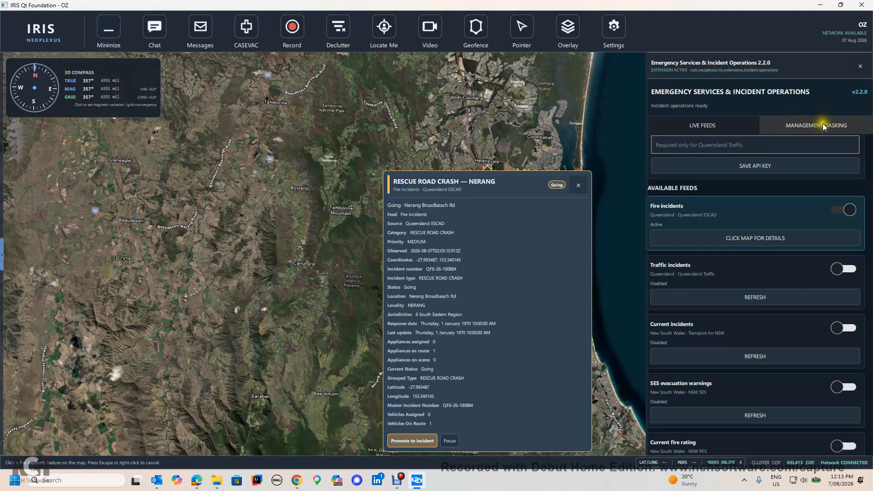
click(400, 439)
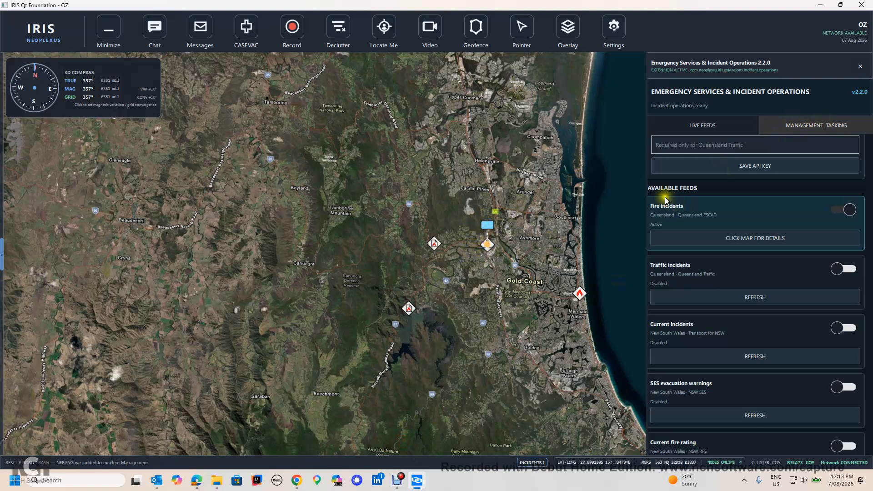
In the incident overview, append "blah" to the summary and set the due date to 12:13, saving each change.
click(796, 127)
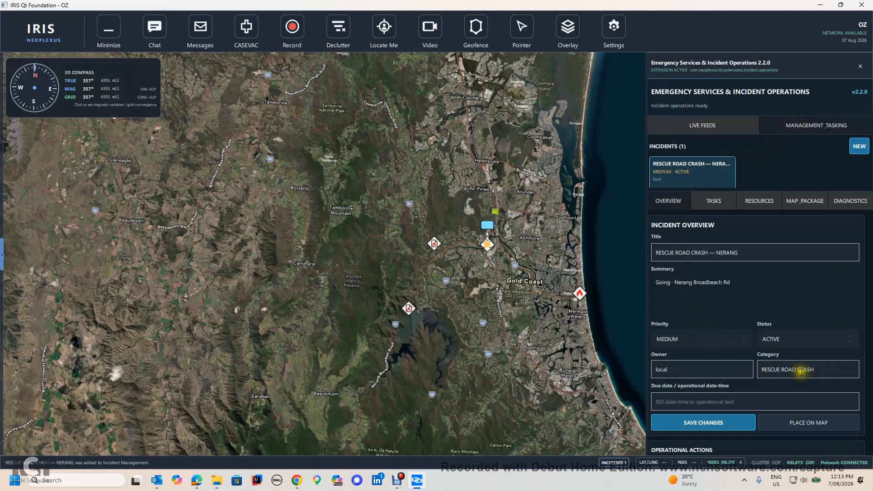
scroll(754, 300, down, 2)
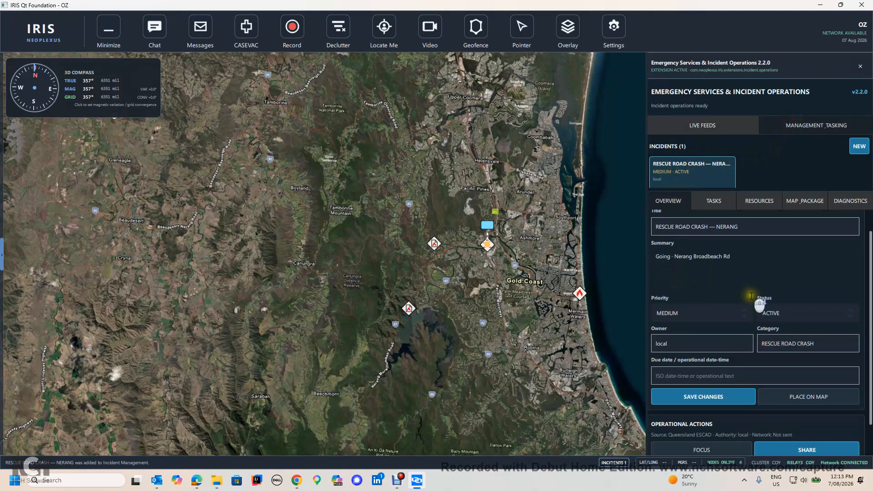
scroll(755, 305, up, 3)
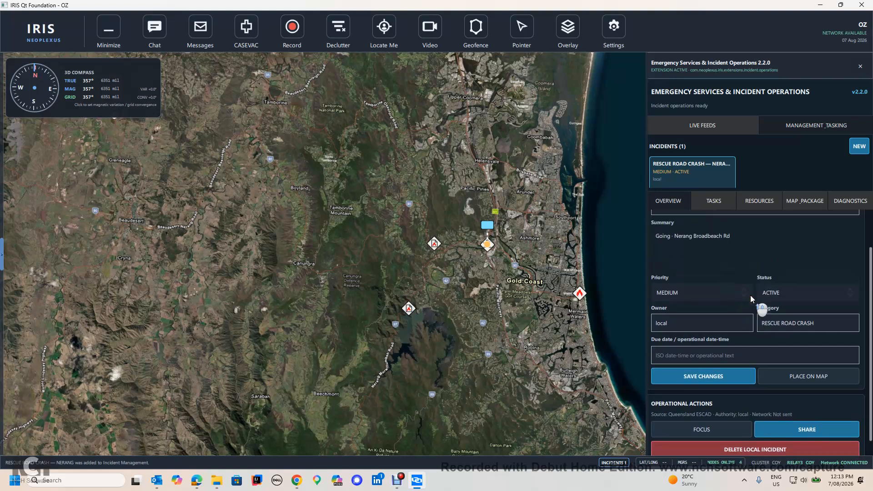
scroll(740, 289, down, 1)
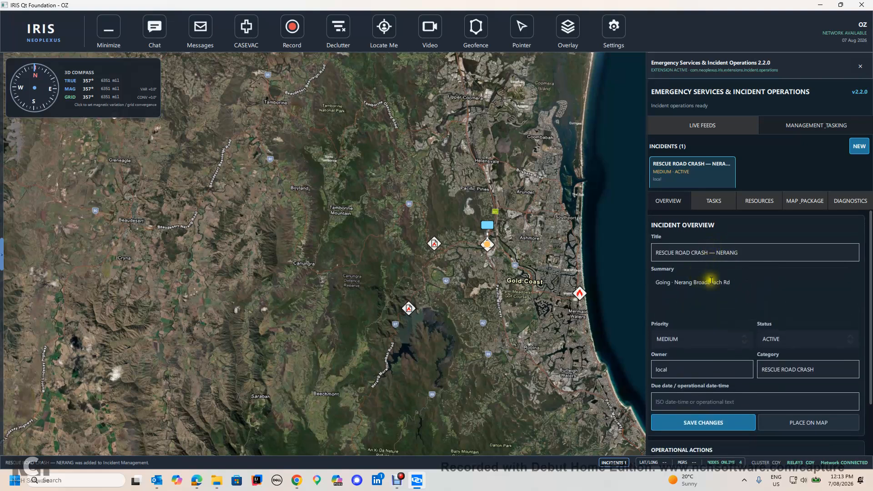
click(715, 304)
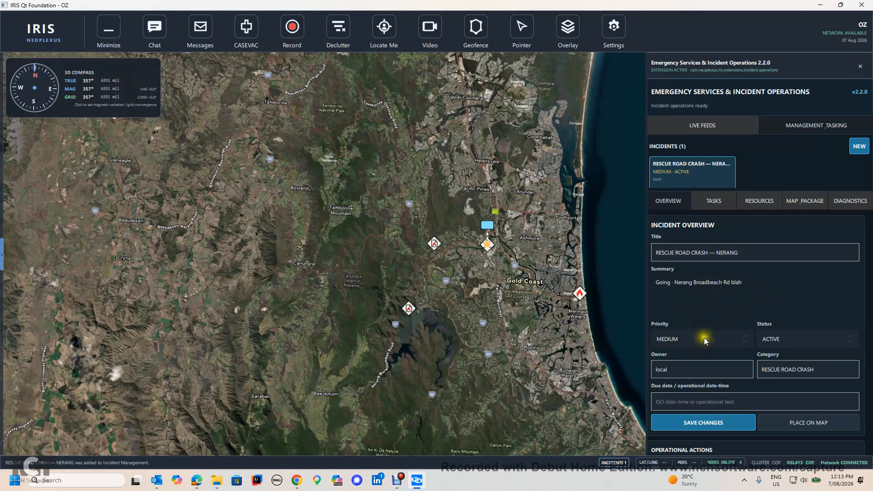
click(715, 423)
click(698, 401)
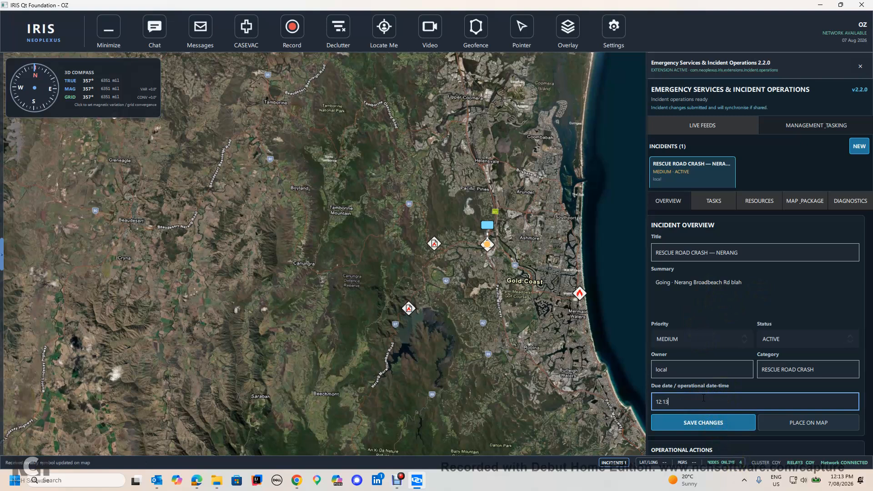
click(704, 421)
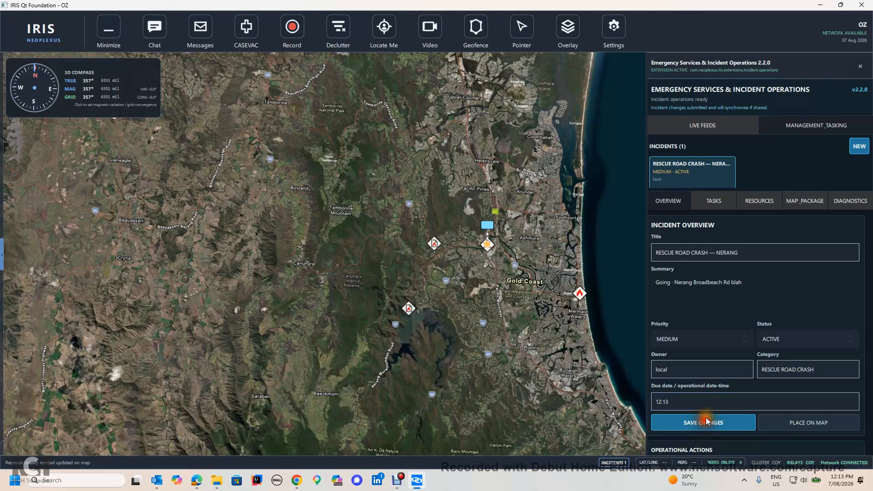
Name a map product "Test" and draw a four-point cordon around the crash at the motorway interchange.
scroll(495, 223, up, 5)
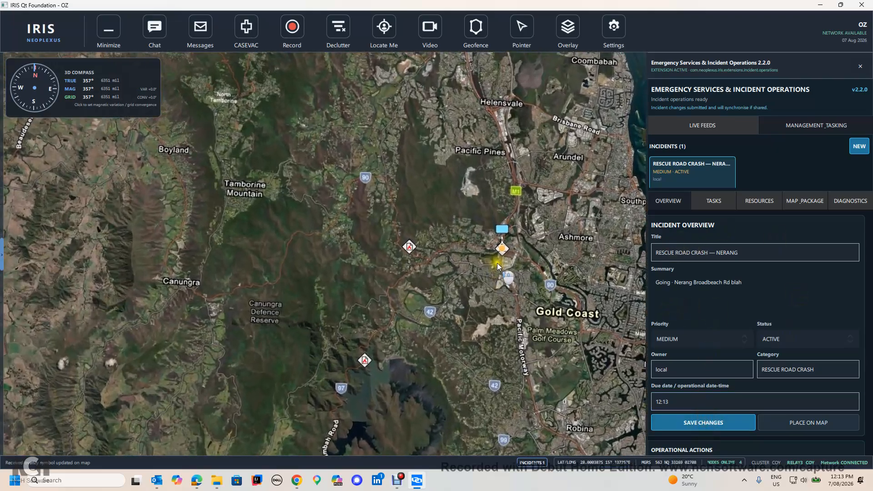
scroll(506, 248, up, 5)
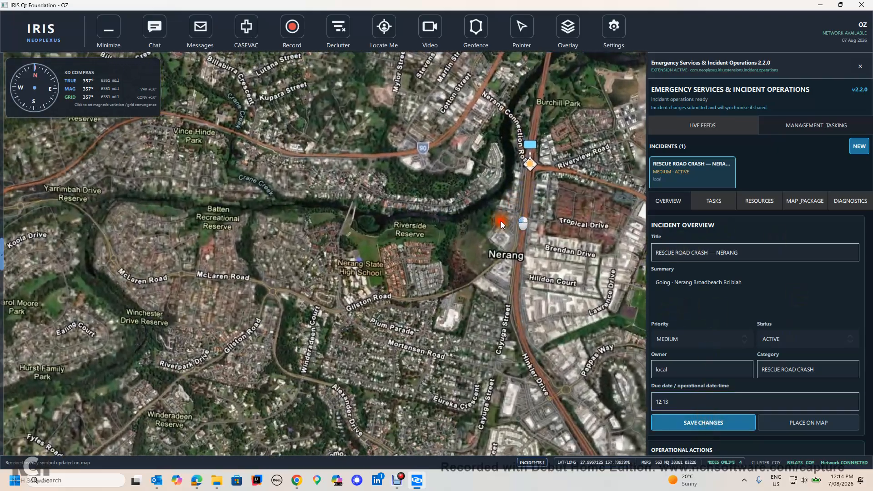
scroll(479, 242, up, 5)
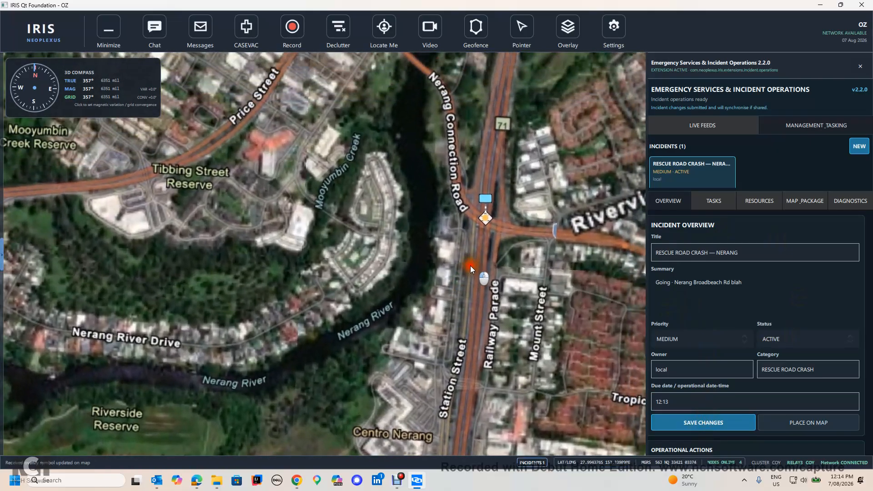
scroll(479, 237, up, 2)
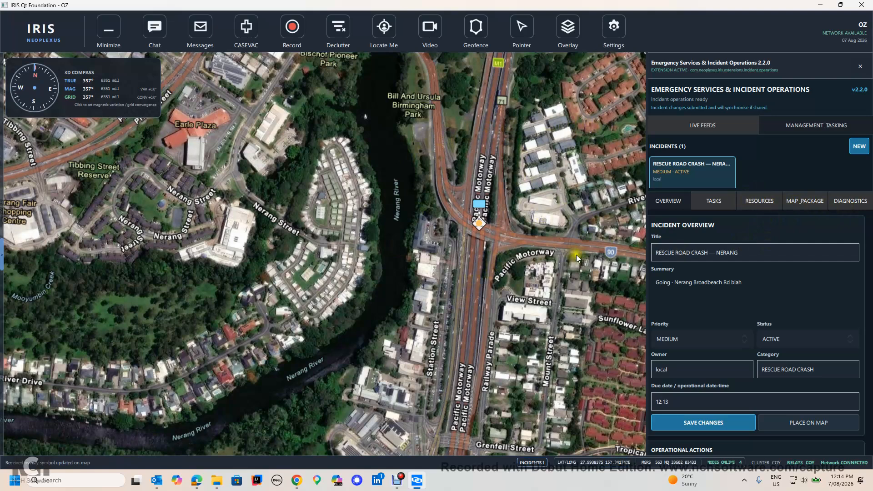
click(800, 202)
click(687, 262)
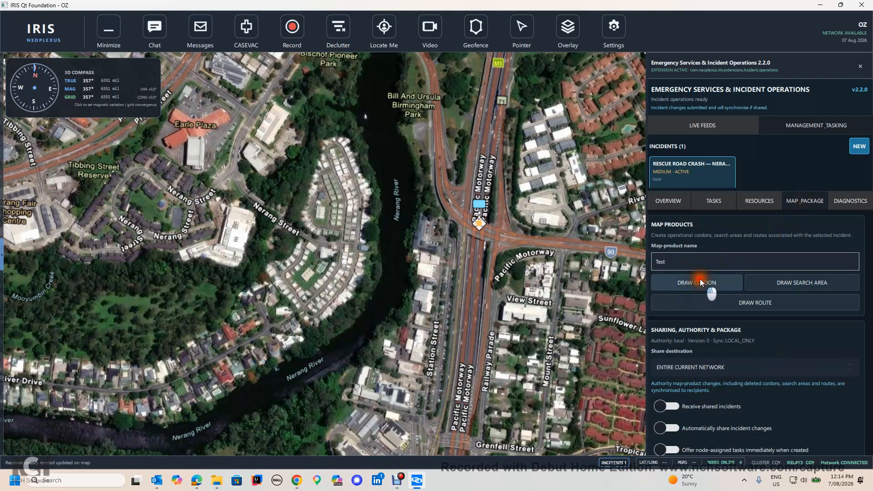
click(702, 282)
click(433, 168)
click(511, 170)
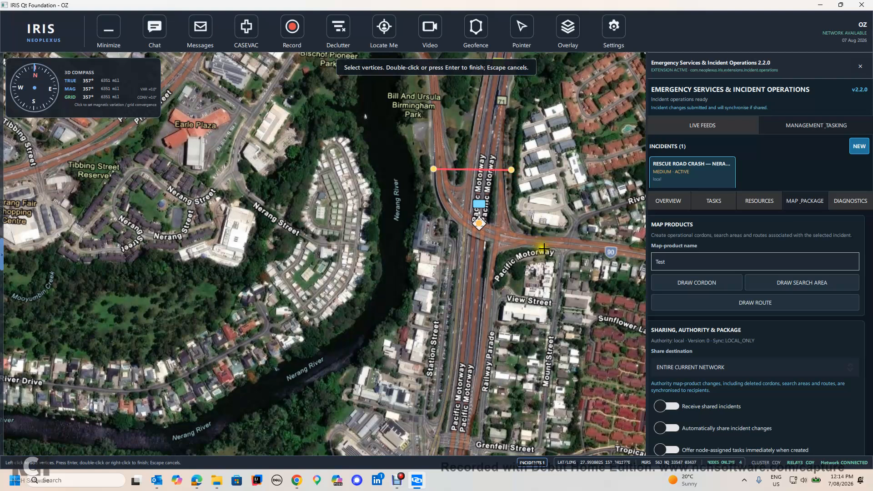
click(548, 251)
click(450, 275)
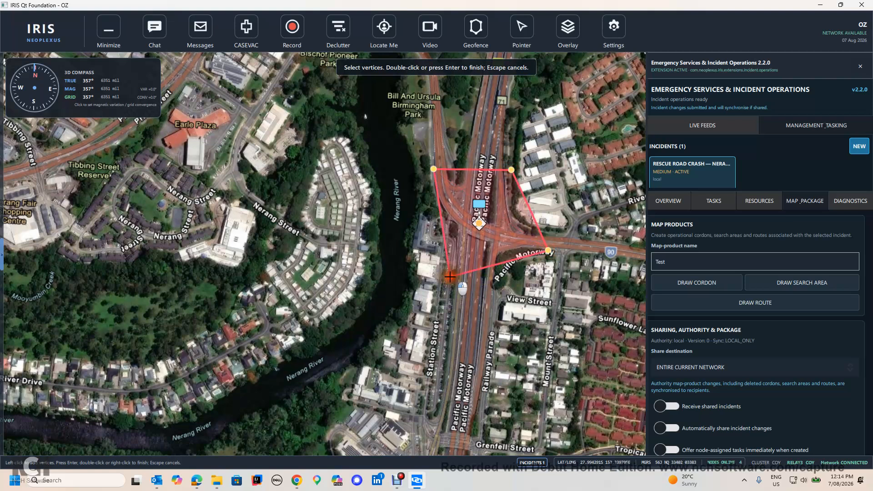
key(Return)
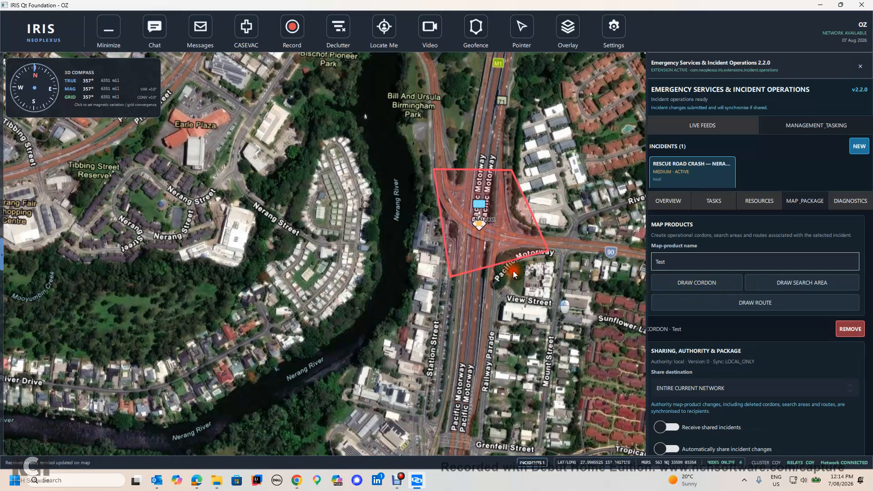
Draw a route from the residential streets to the east ending at the cordon.
scroll(552, 291, down, 5)
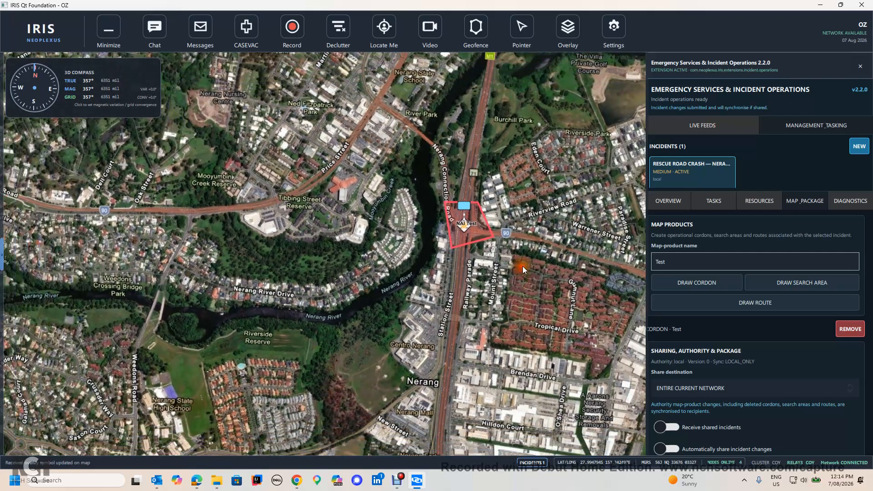
drag(522, 266, 498, 274)
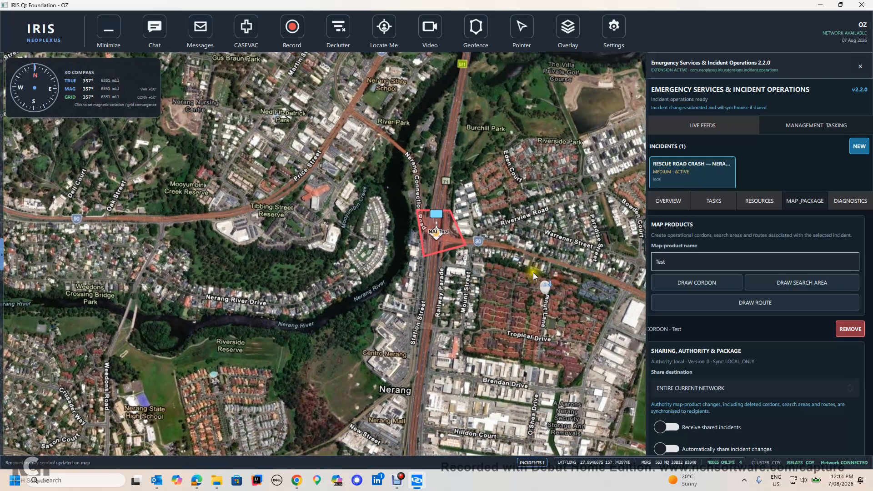
scroll(533, 272, down, 3)
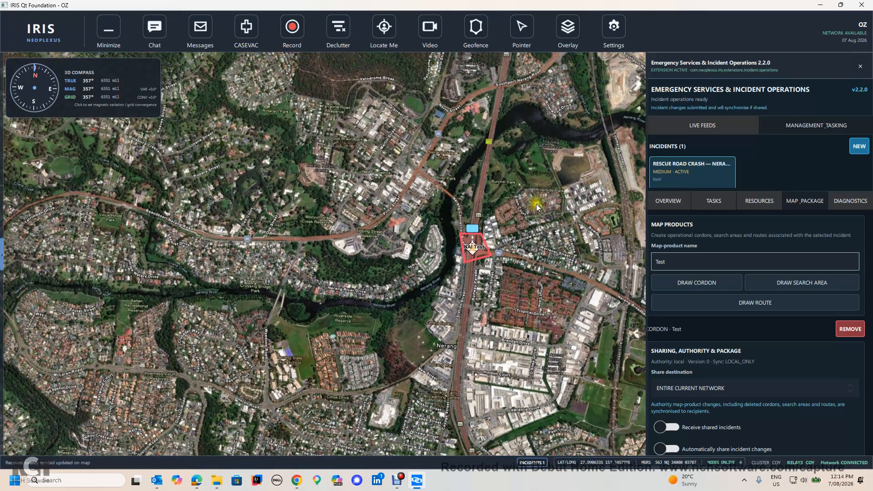
click(777, 302)
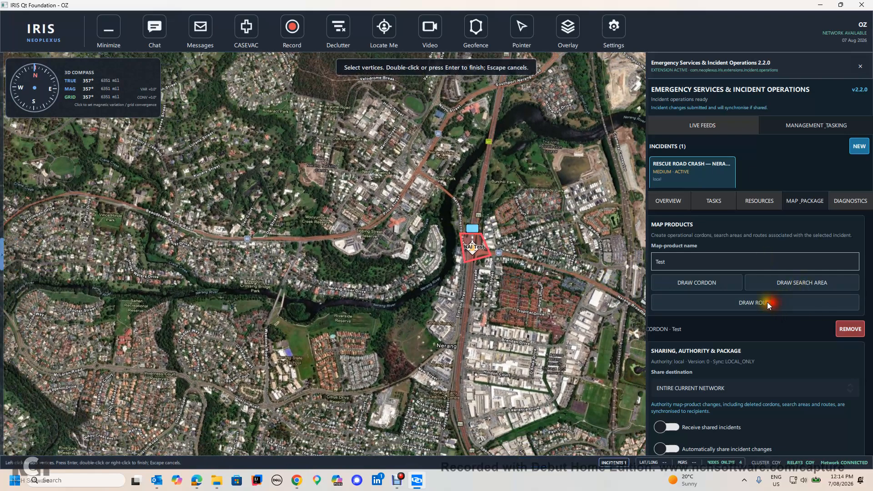
click(603, 266)
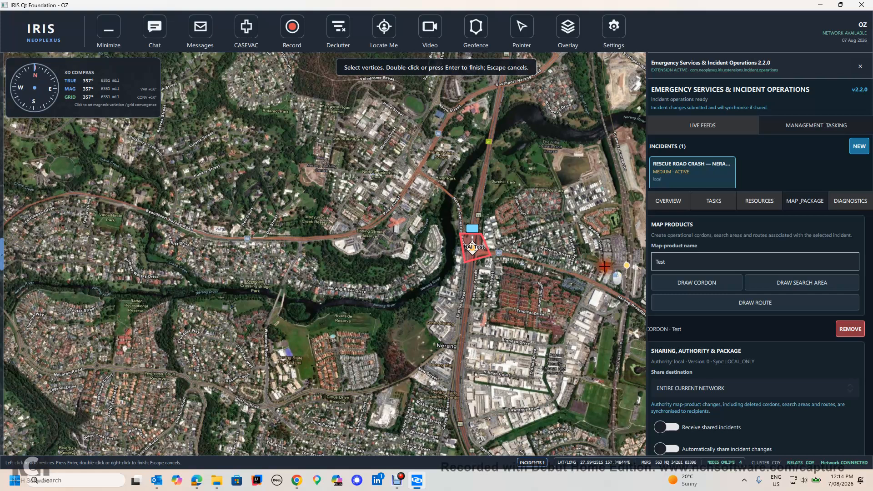
click(600, 243)
click(581, 225)
click(554, 226)
click(490, 248)
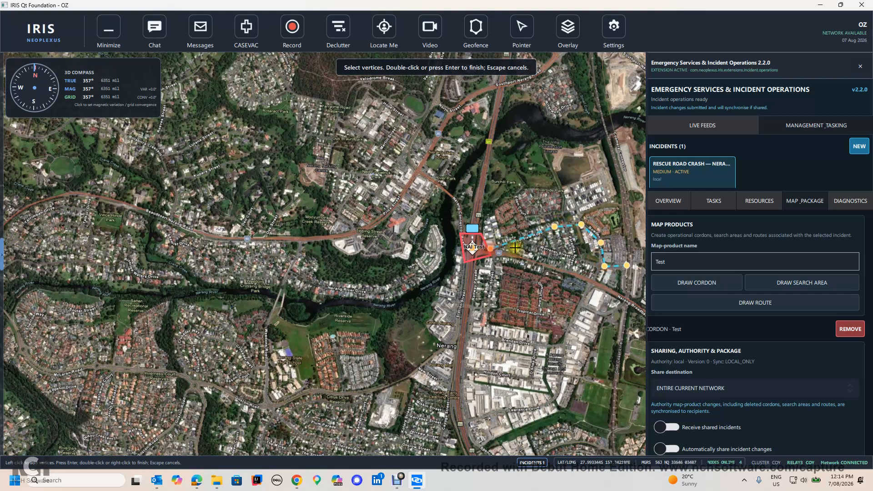
double_click(491, 243)
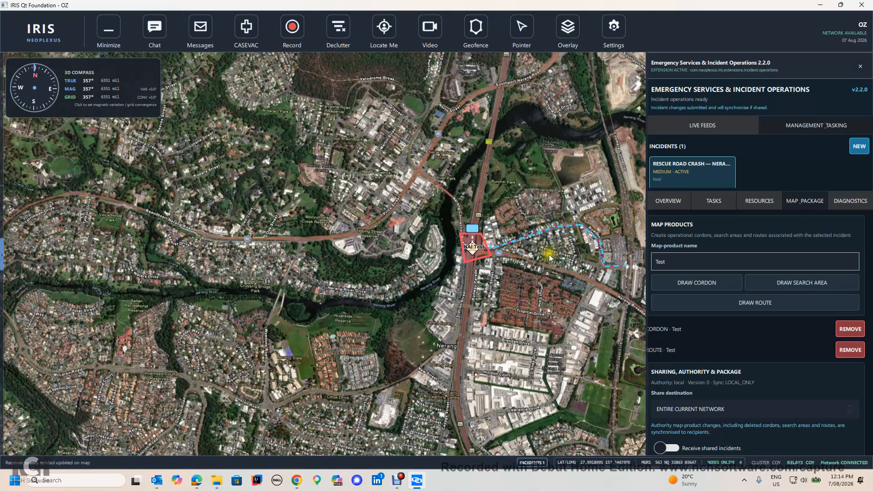
Start adding a resource to the crash incident, named Glen with the role Medical.
scroll(486, 300, up, 3)
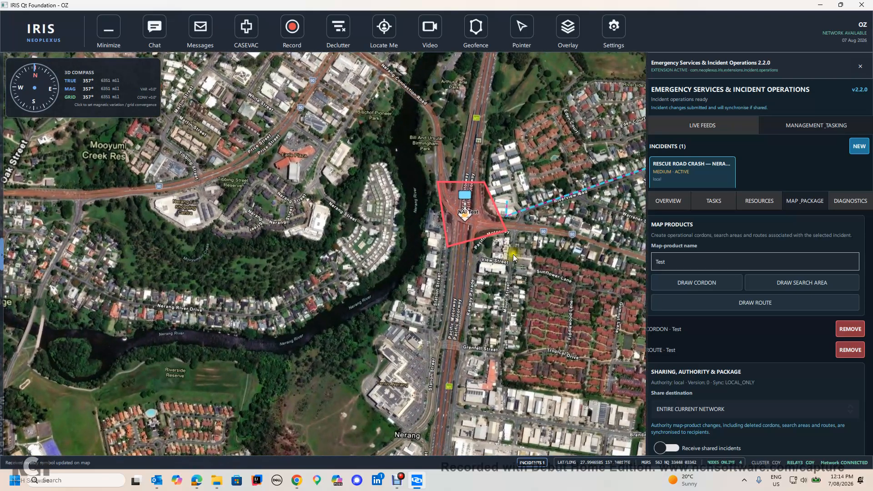
click(754, 203)
click(701, 263)
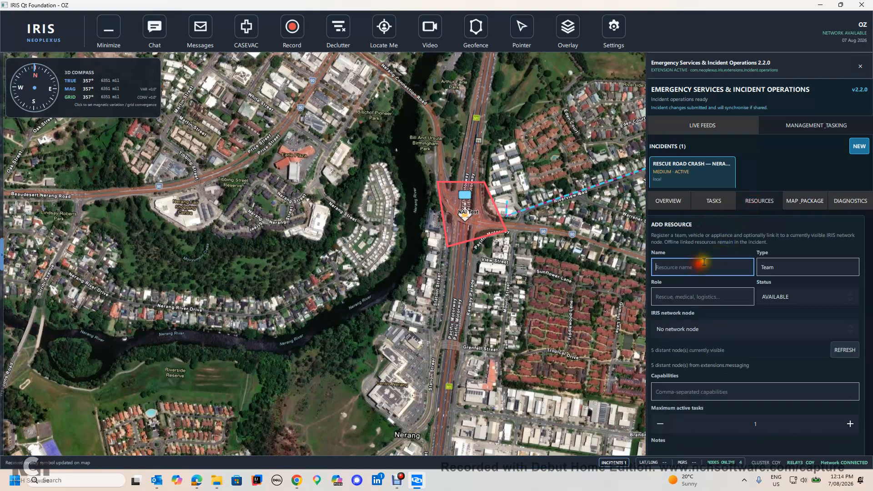
text(Glen)
click(691, 296)
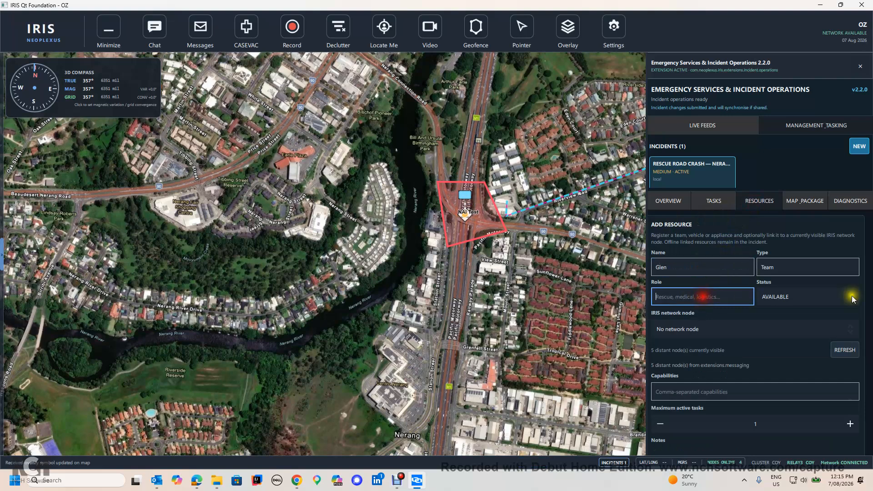
text(Medial)
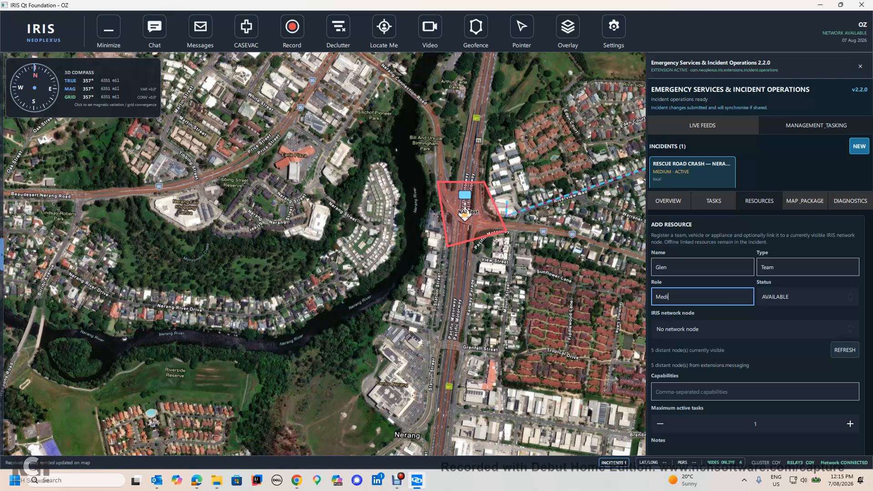
key(BackSpace)
key(BackSpace)
text(ca)
Link the Glen resource to the OP:COY network node, give it the Medical capability, and add it.
click(734, 329)
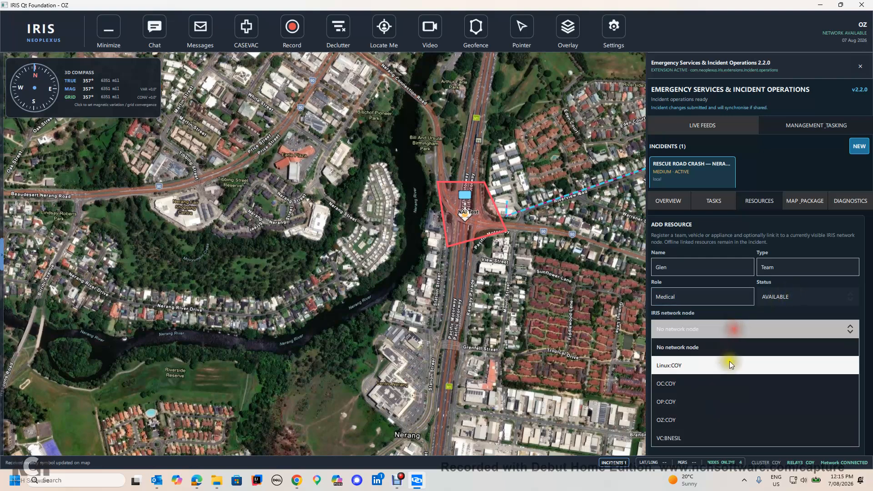
click(704, 400)
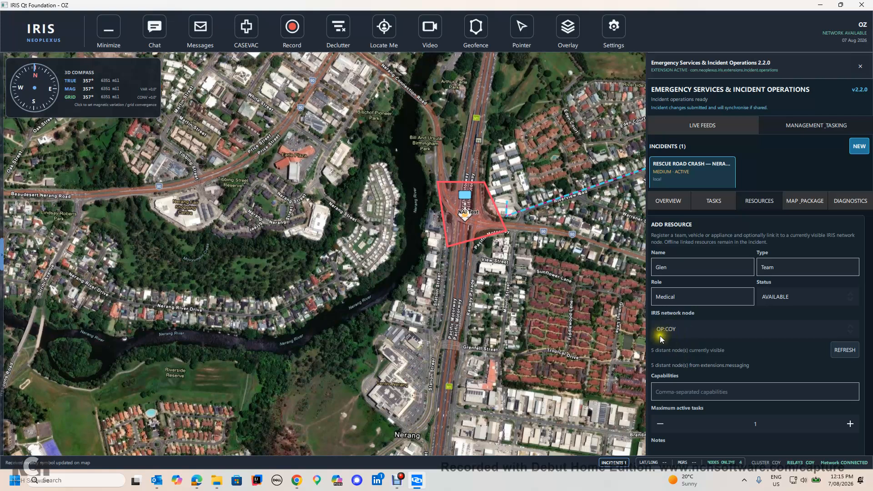
scroll(679, 331, down, 2)
click(684, 357)
text(Medical)
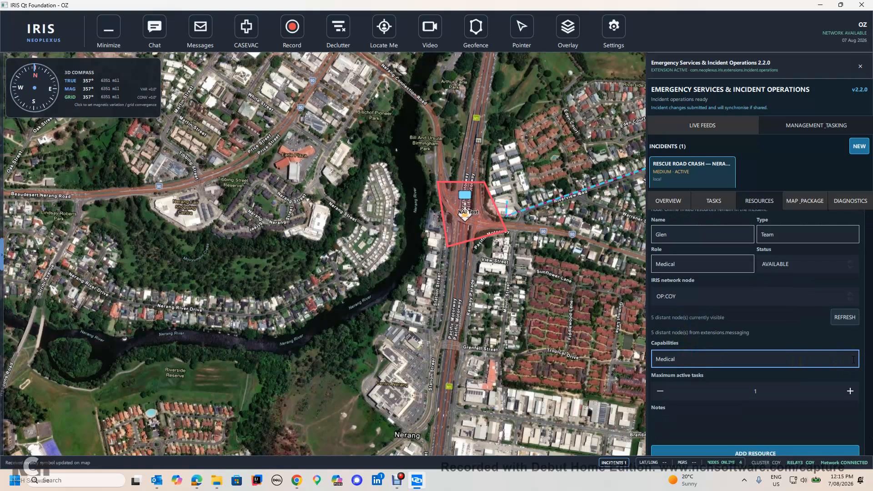
scroll(852, 360, down, 1)
click(776, 435)
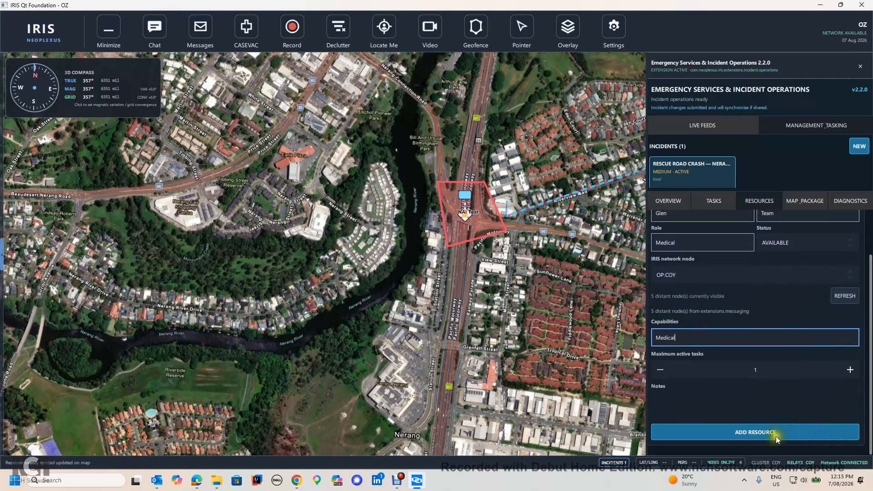
Update the new Glen resource entry in the incident's resource list.
scroll(667, 326, down, 3)
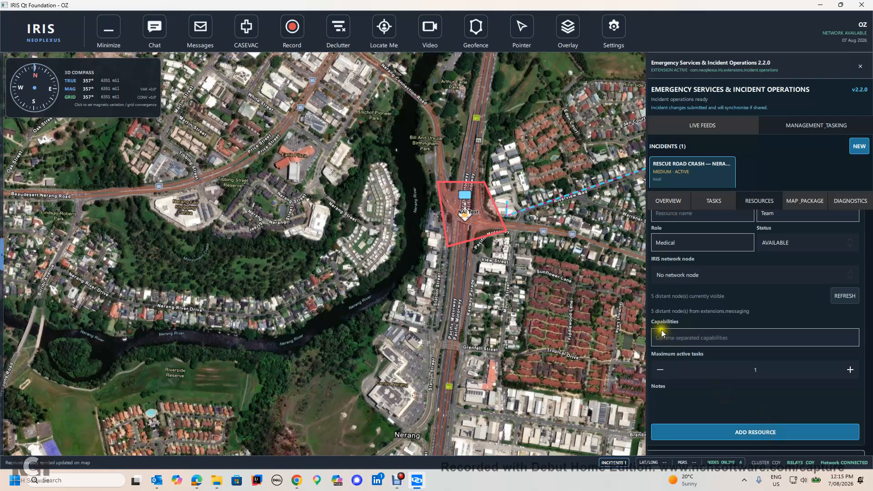
scroll(667, 326, down, 2)
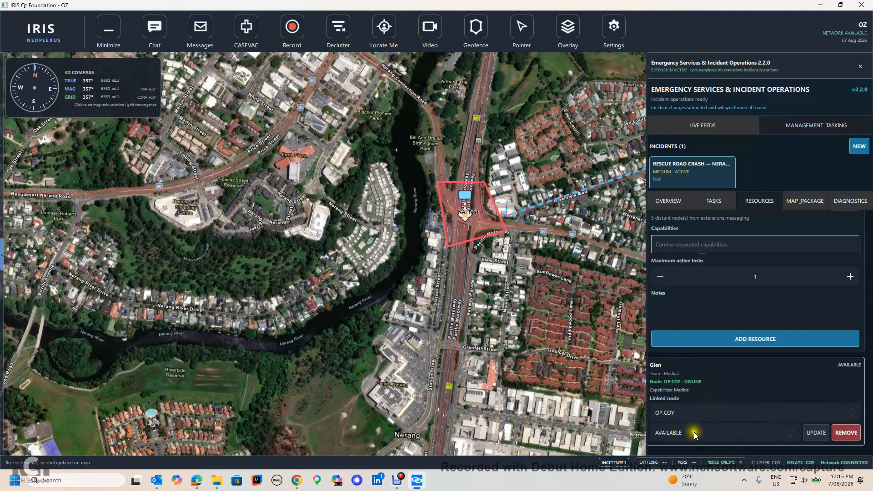
click(803, 429)
scroll(760, 391, up, 6)
scroll(759, 392, up, 1)
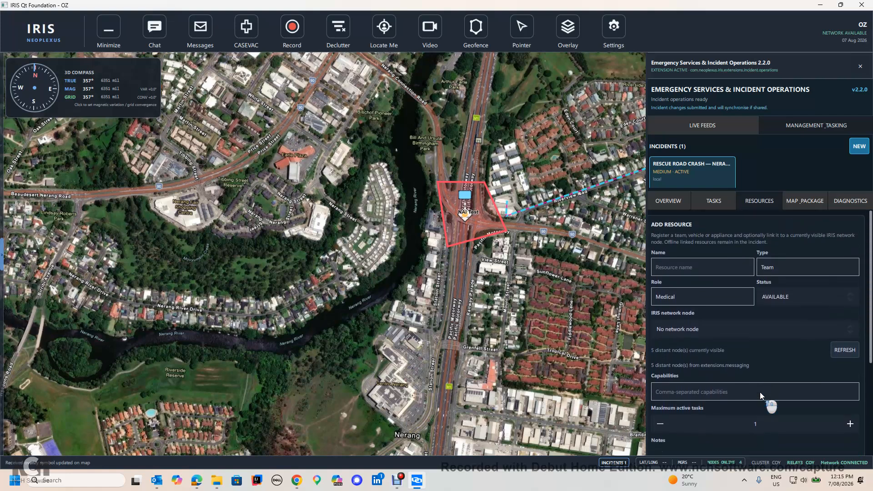
Start a new task titled Help and assign it to the Glen resource on OP:COY.
click(713, 201)
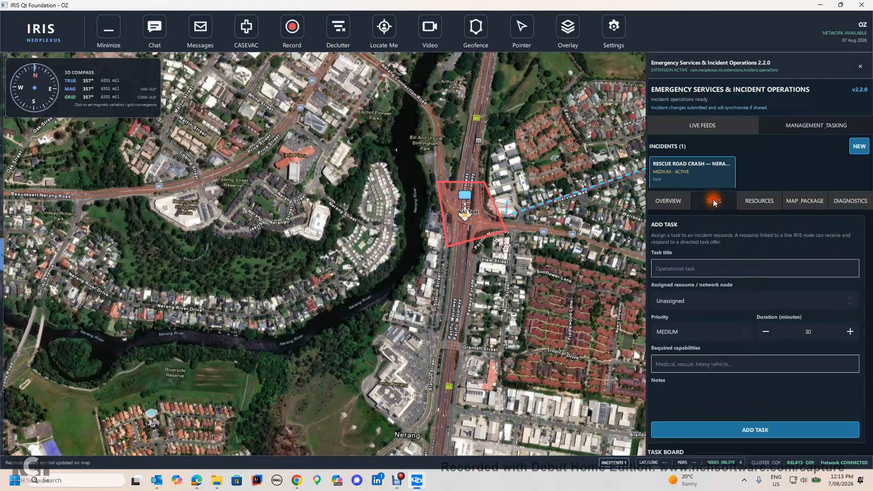
click(716, 271)
text(Help)
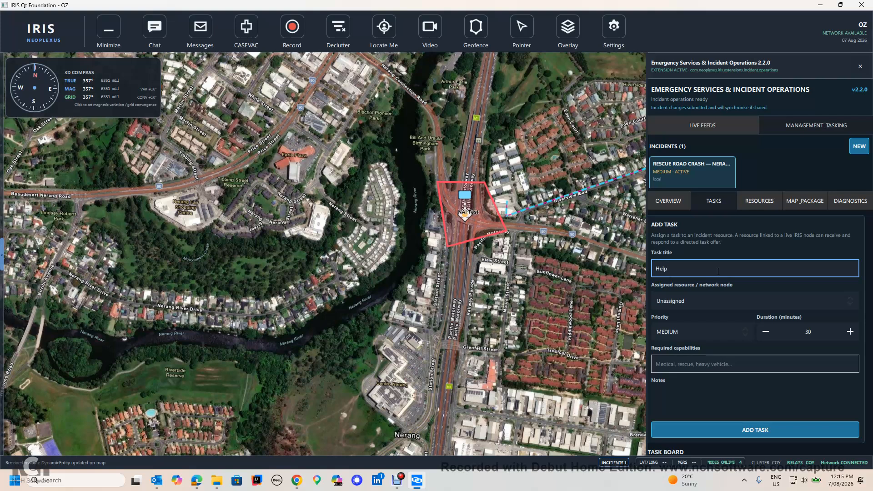
click(716, 301)
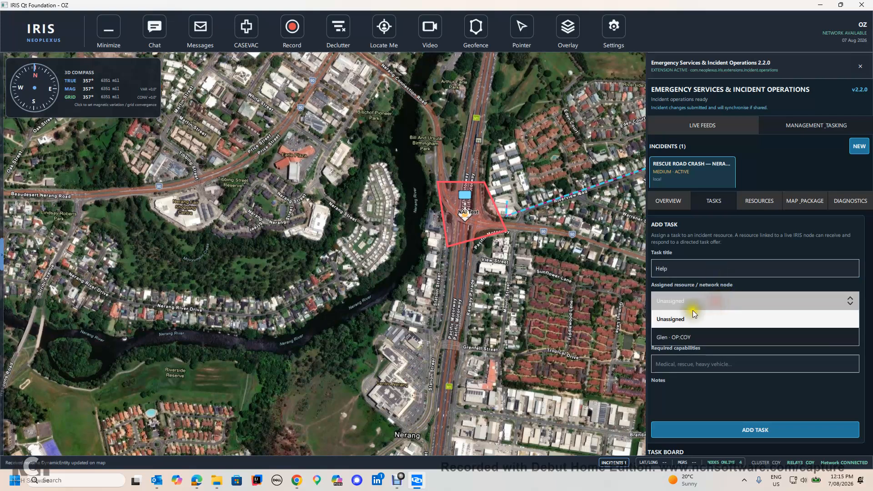
click(685, 337)
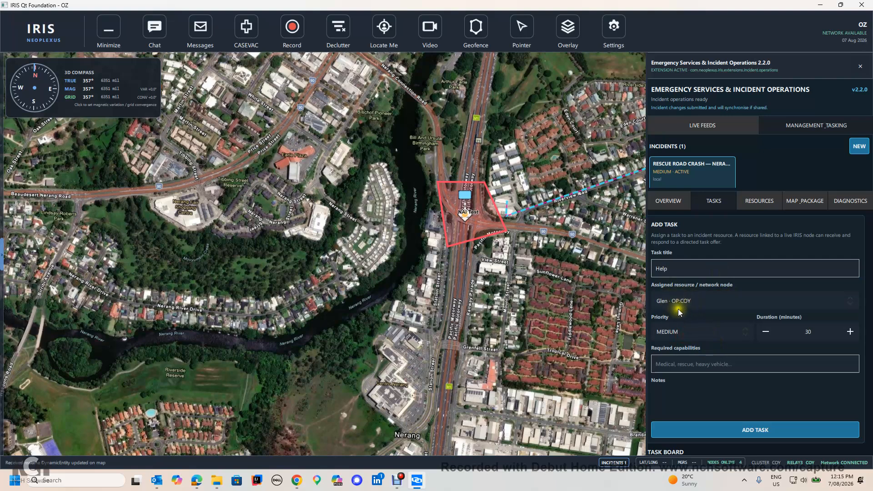
Set the Help task's required capability to Medical, add the note "blah", and add the task.
click(700, 364)
text(Medical)
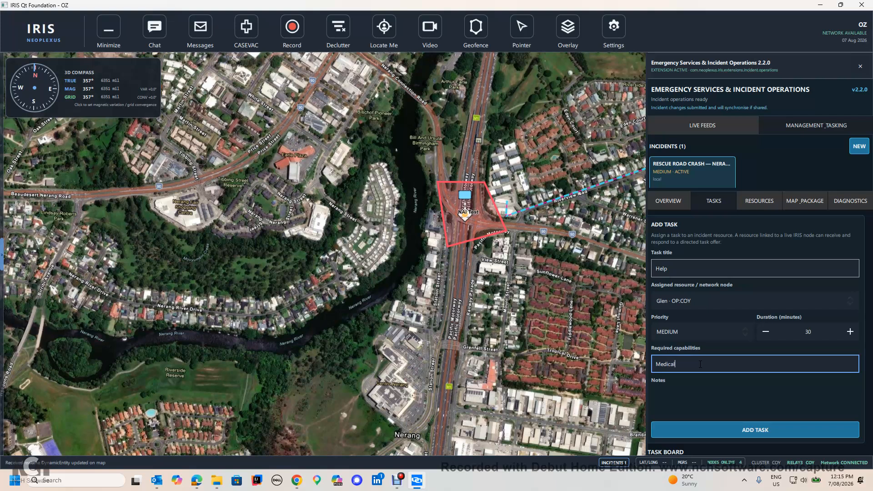
click(700, 380)
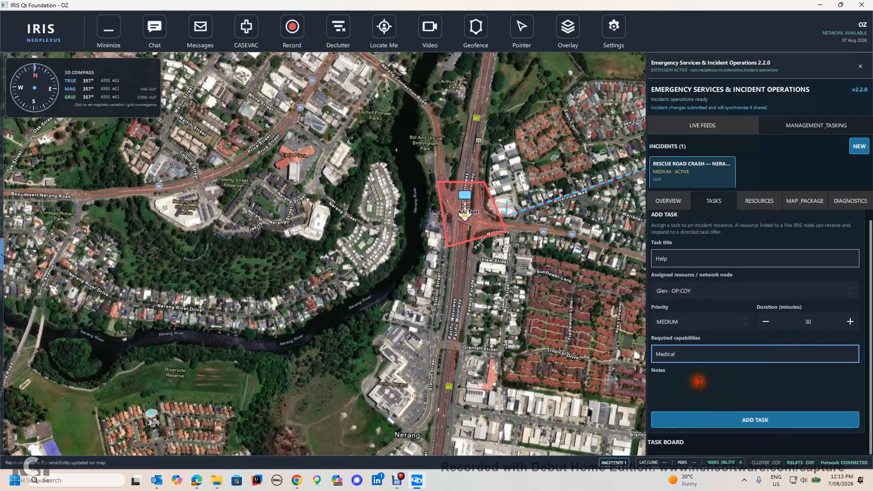
text(blah)
click(705, 421)
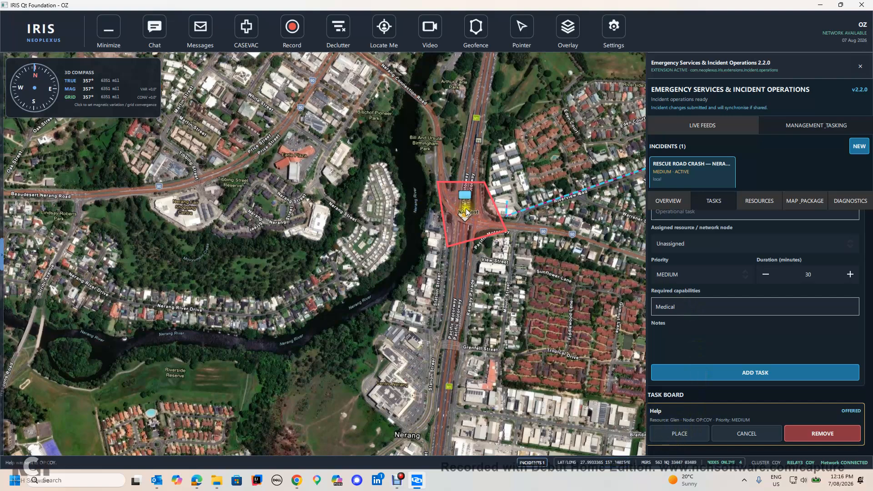
Place the Help task marker at the crash site on the map.
click(666, 434)
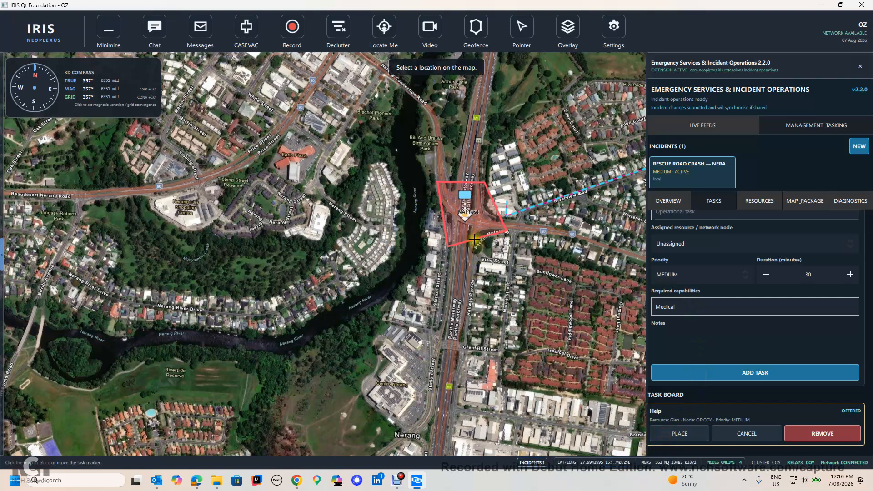
click(465, 220)
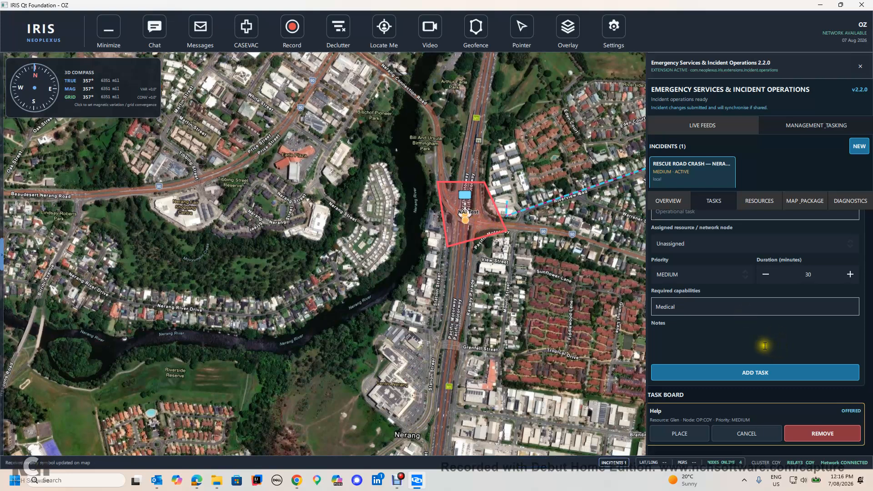
Share the crash incident to the network from its overview.
click(669, 199)
scroll(728, 311, down, 3)
scroll(729, 316, up, 1)
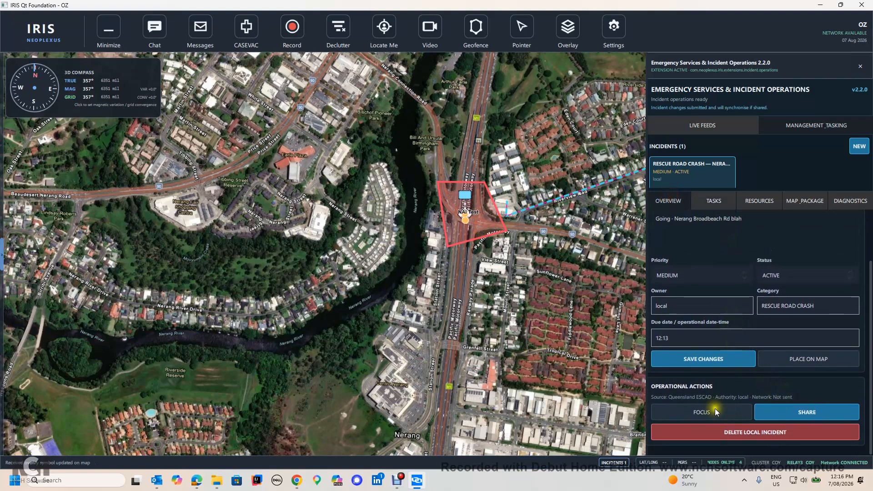
click(798, 412)
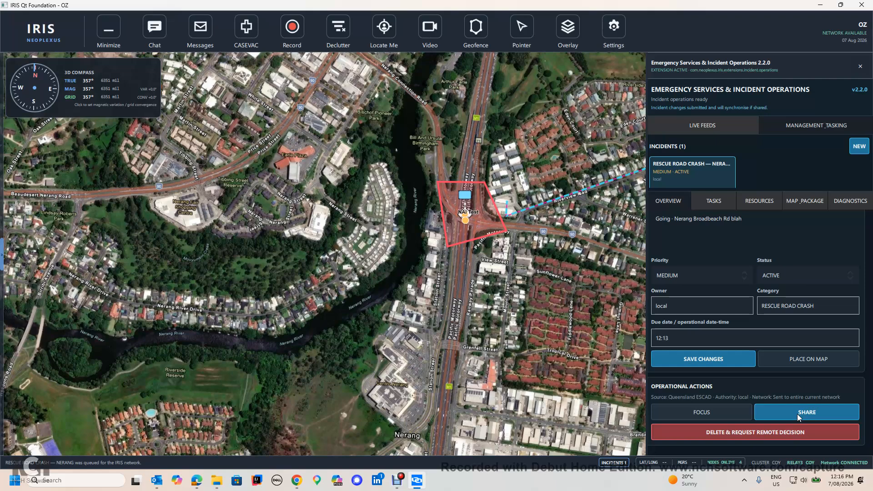
Open the tasks of the Fire Permitted Burn incident received for North Stradbroke Island.
drag(448, 294, 328, 276)
scroll(432, 233, down, 5)
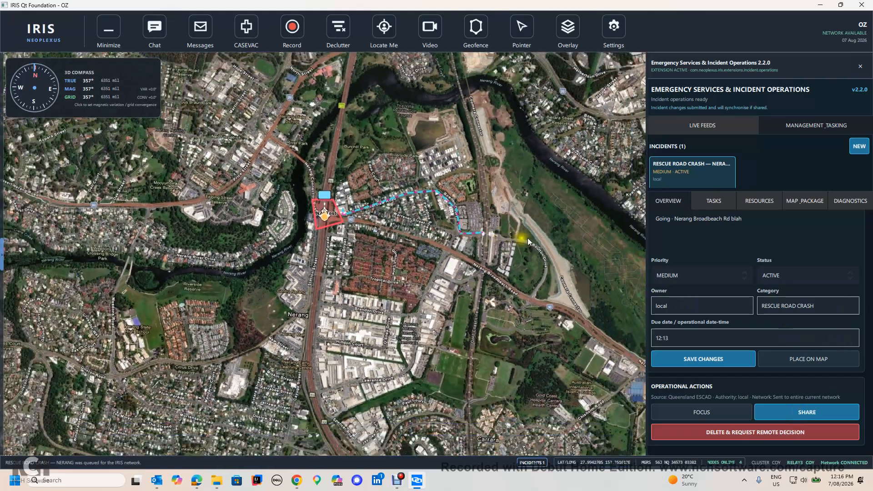
scroll(545, 234, down, 5)
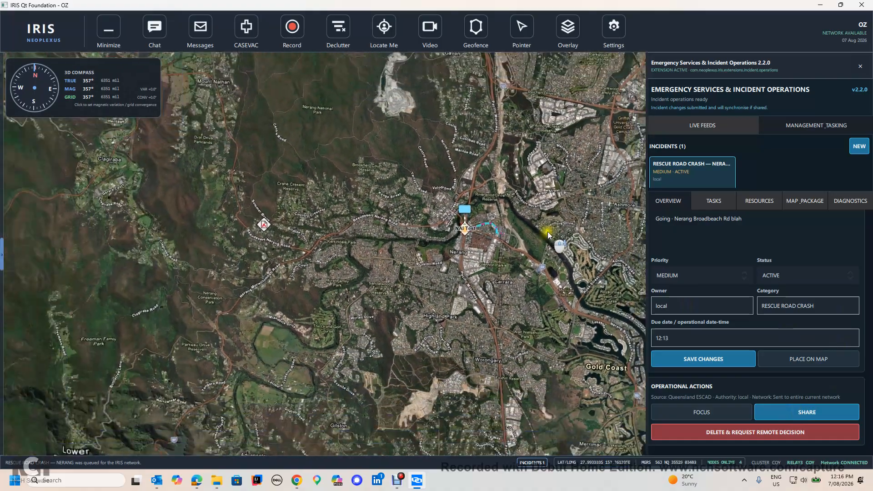
scroll(420, 253, down, 5)
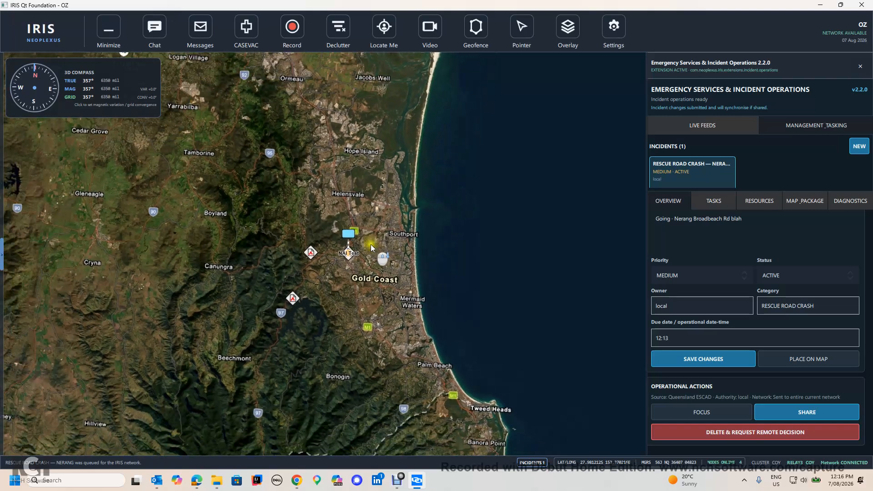
scroll(370, 246, down, 3)
drag(373, 241, 387, 335)
drag(391, 186, 397, 241)
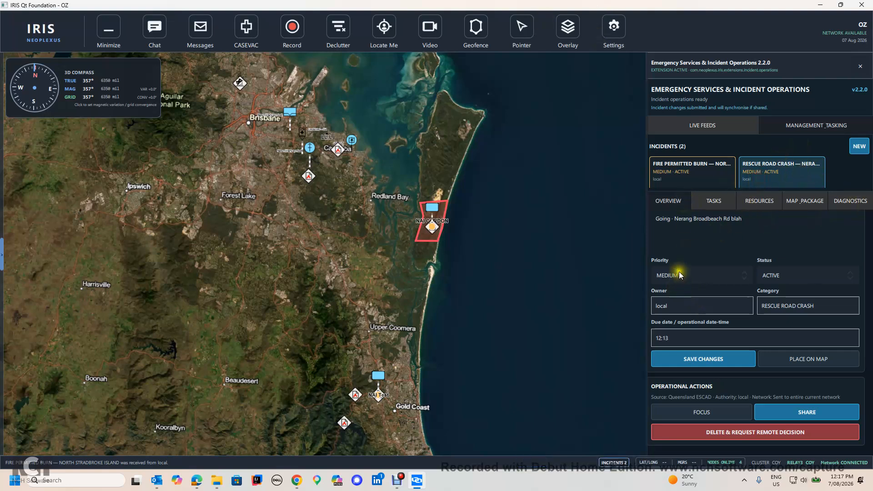
click(714, 181)
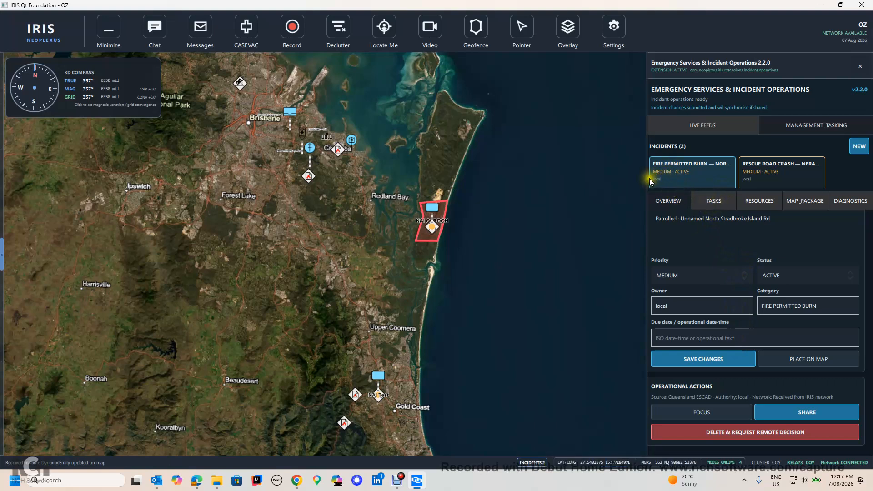
click(711, 199)
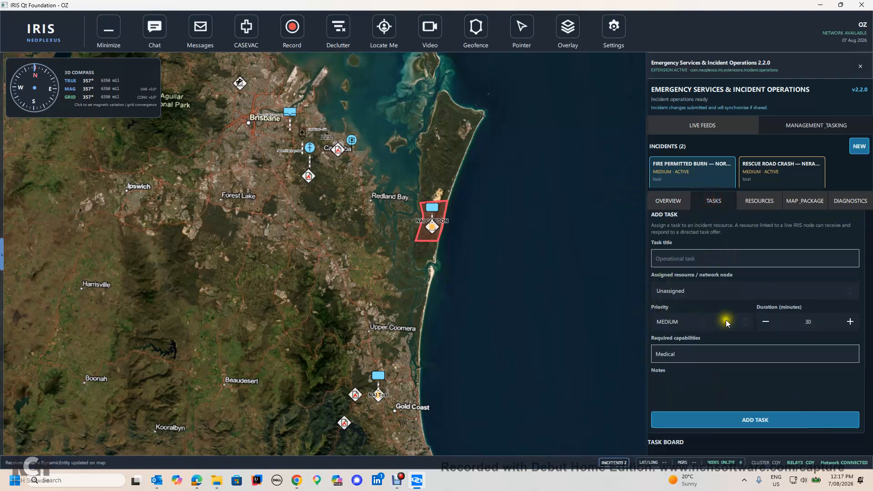